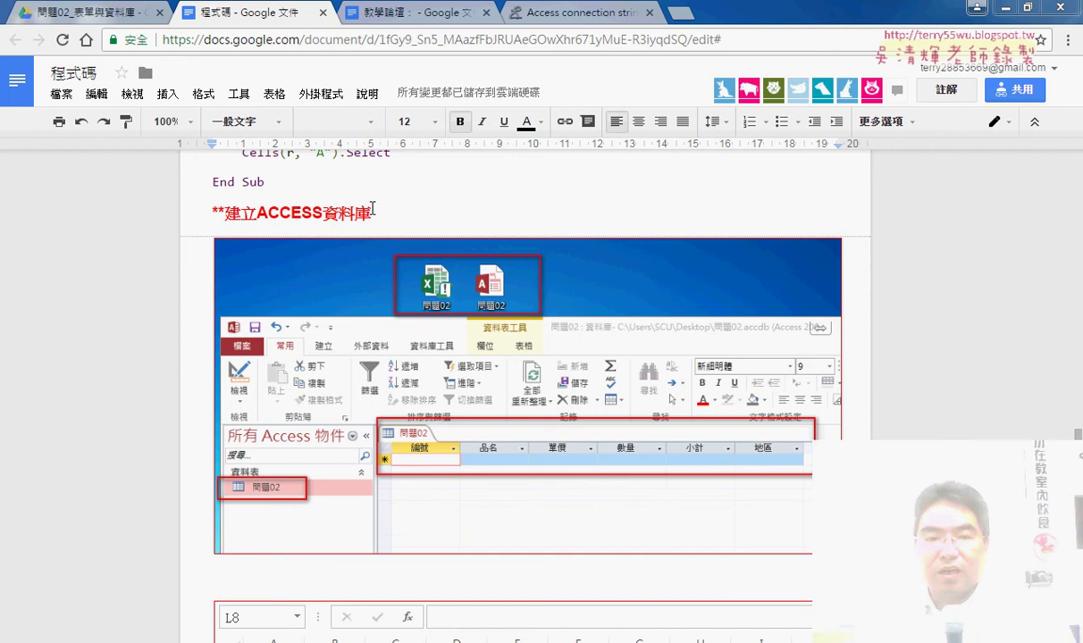
# Step: Highlight the ACCESS資料庫 heading, then scroll past the screenshots to the 新增資料 Public Sub code
pyautogui.doubleClick(340, 211)
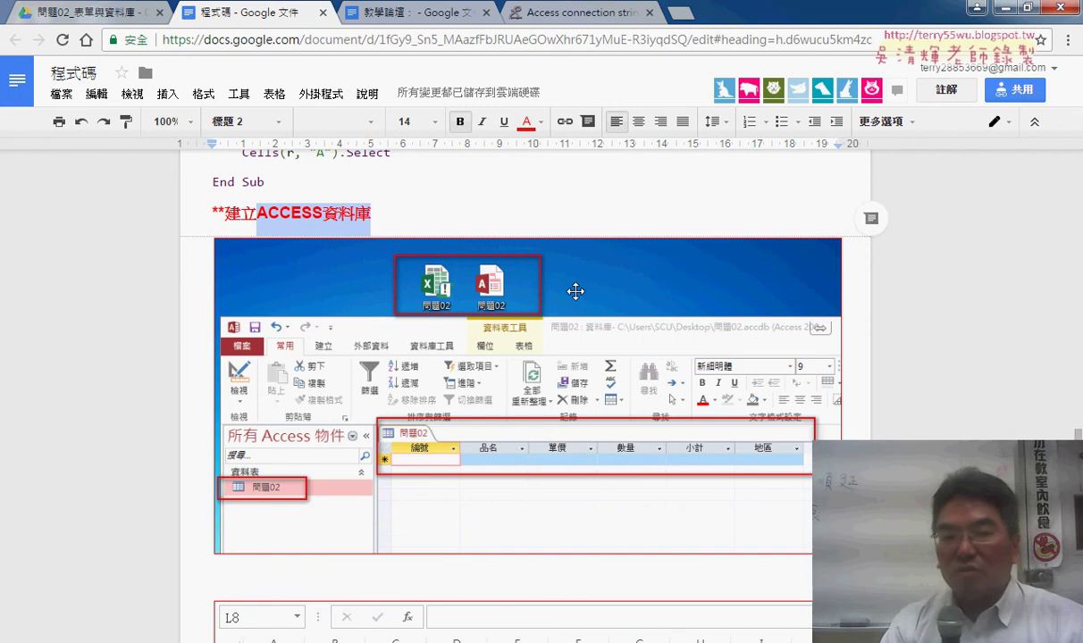
pyautogui.scroll(-2, 572, 290)
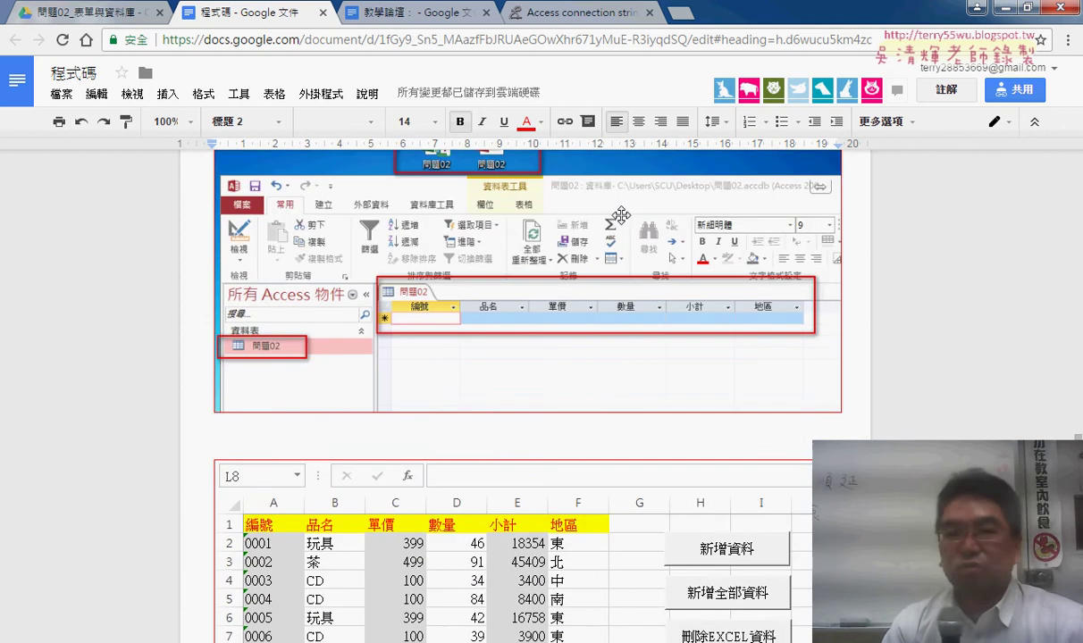
pyautogui.scroll(-5, 622, 215)
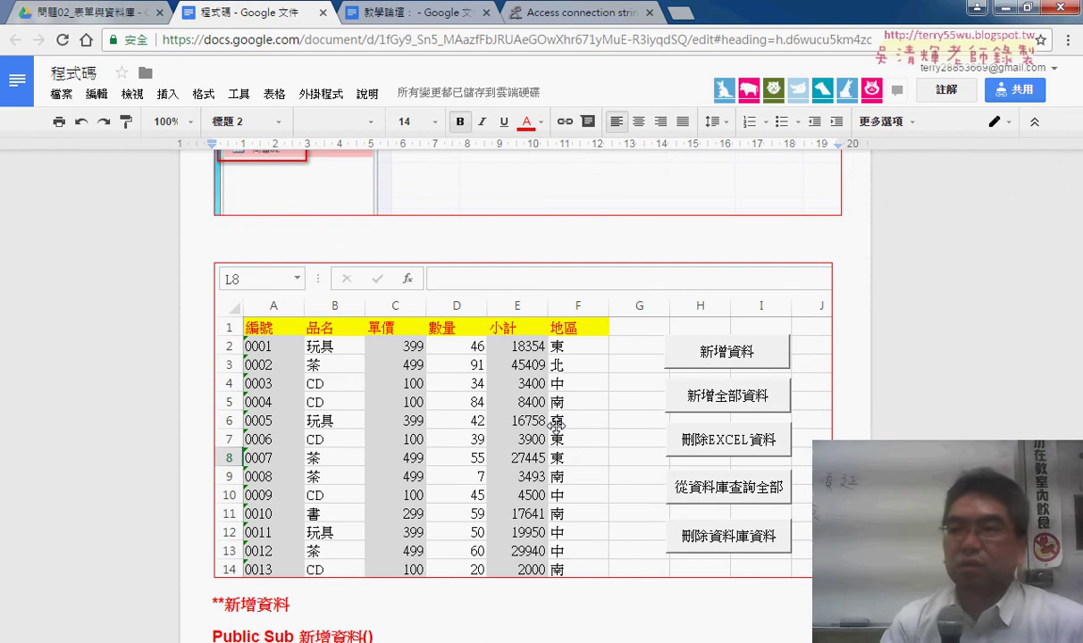
pyautogui.scroll(-3, 556, 425)
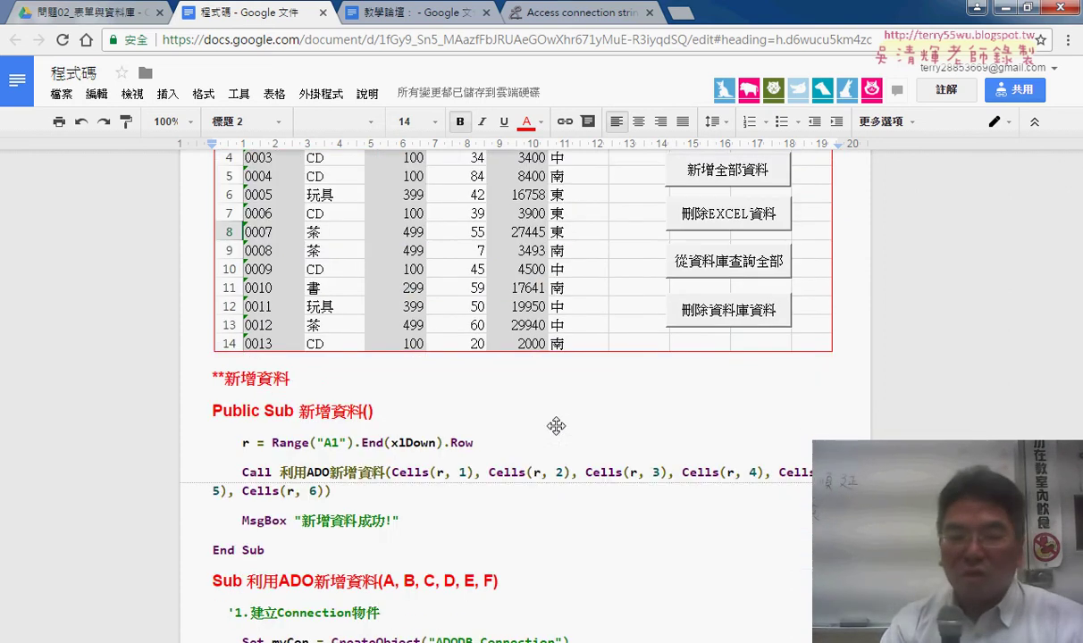
pyautogui.scroll(-1, 549, 393)
# Step: Select the Sub 利用ADO新增資料(A, B, C, D, E, F) header line with its INSERT INTO 問題02 code
pyautogui.moveTo(295, 409); pyautogui.dragTo(219, 331)
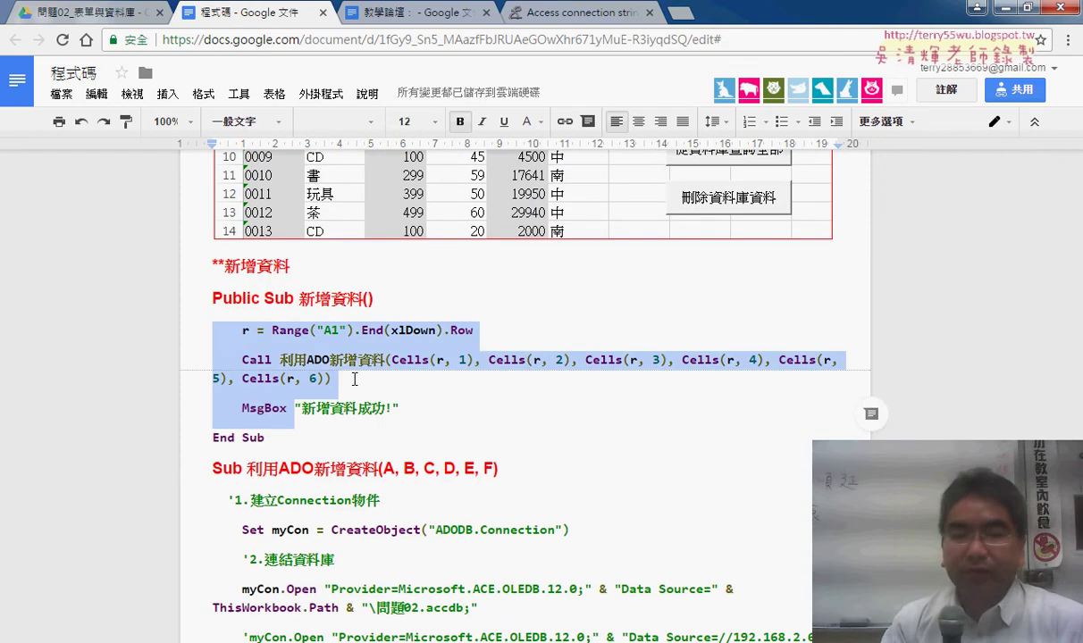
pyautogui.scroll(-2, 502, 405)
pyautogui.scroll(-2, 377, 389)
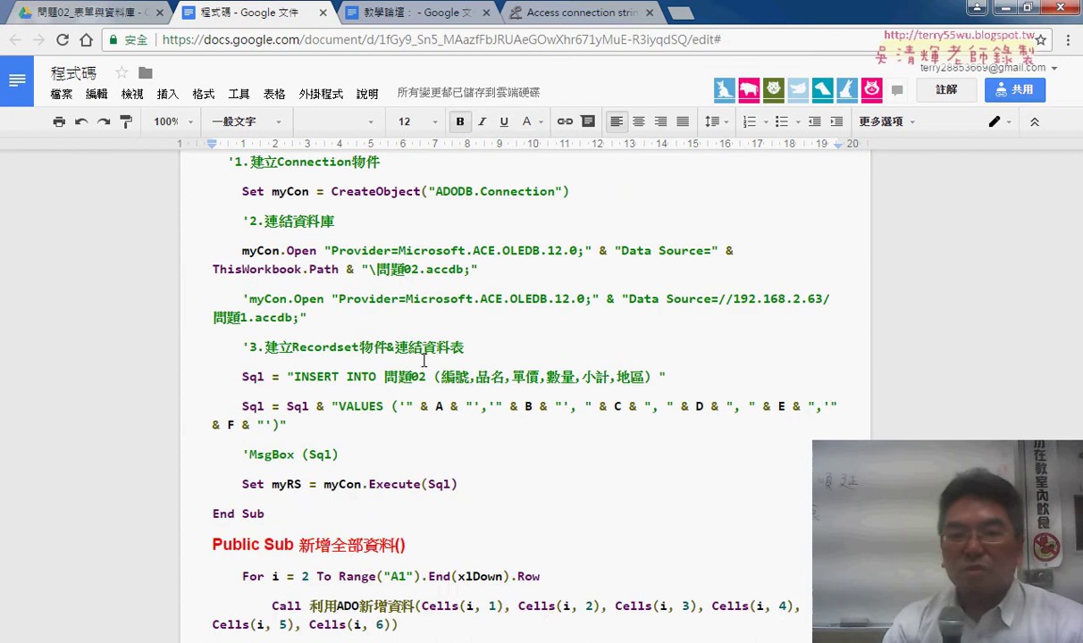
pyautogui.scroll(1, 340, 286)
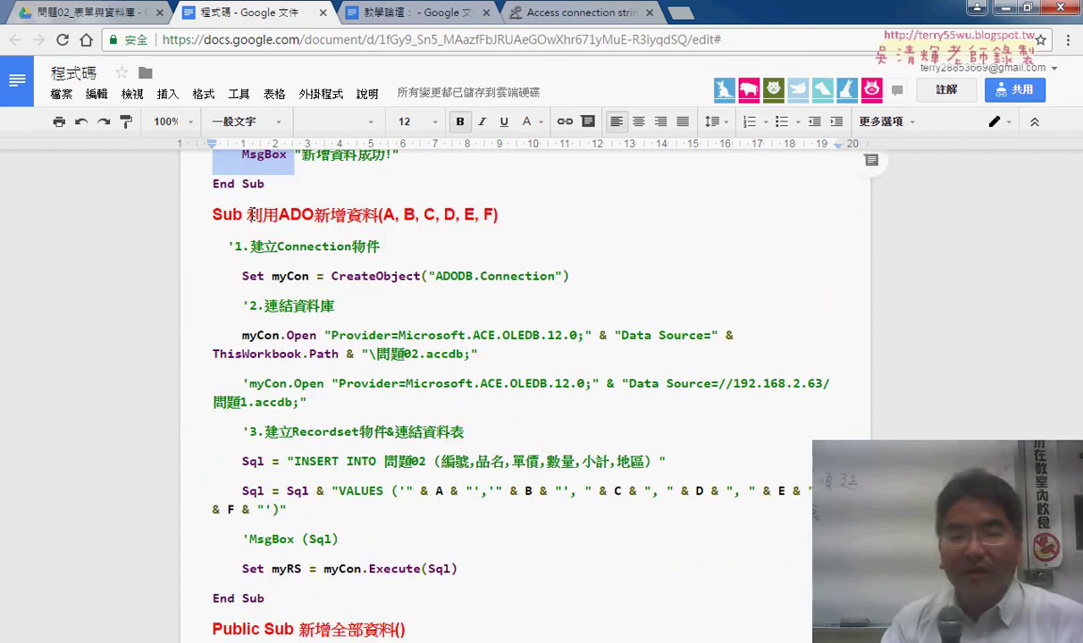
pyautogui.moveTo(247, 215); pyautogui.dragTo(364, 222)
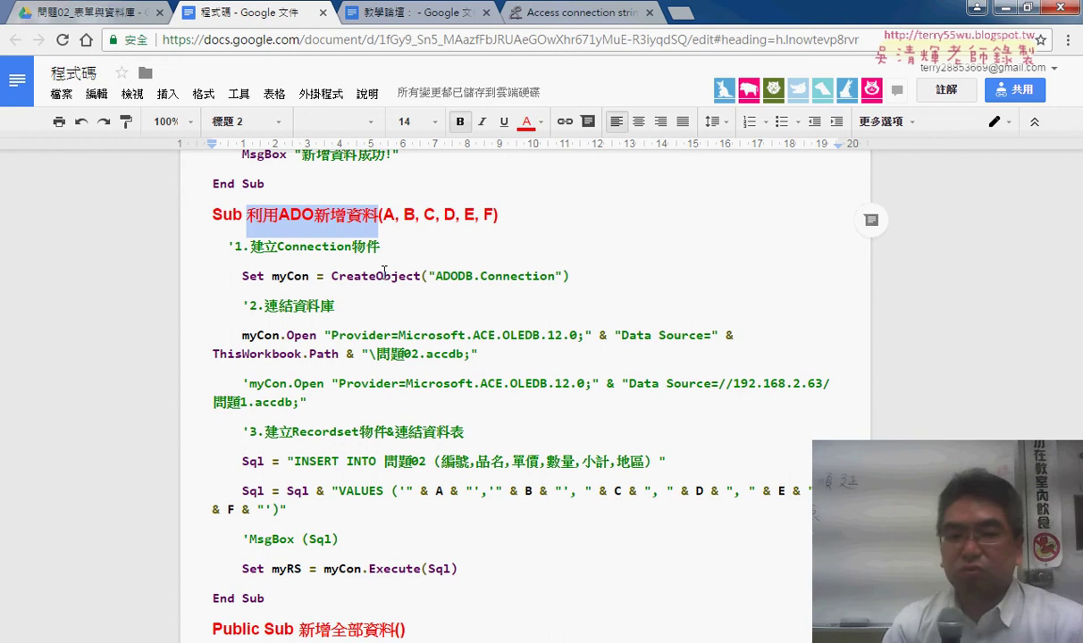
pyautogui.moveTo(212, 215); pyautogui.dragTo(502, 213)
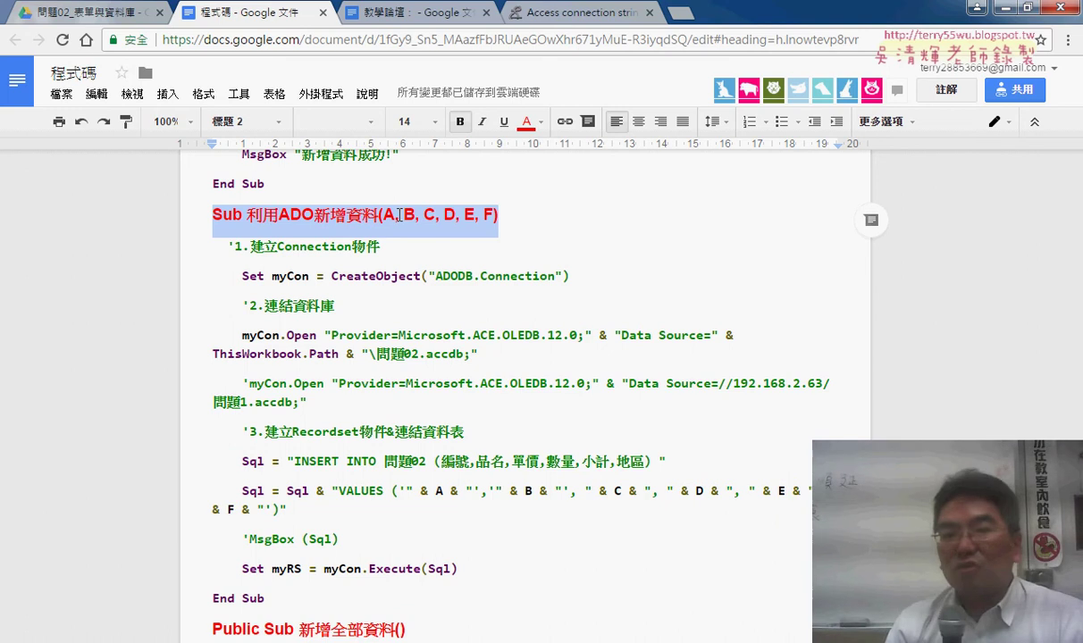
pyautogui.moveTo(383, 214); pyautogui.dragTo(496, 214)
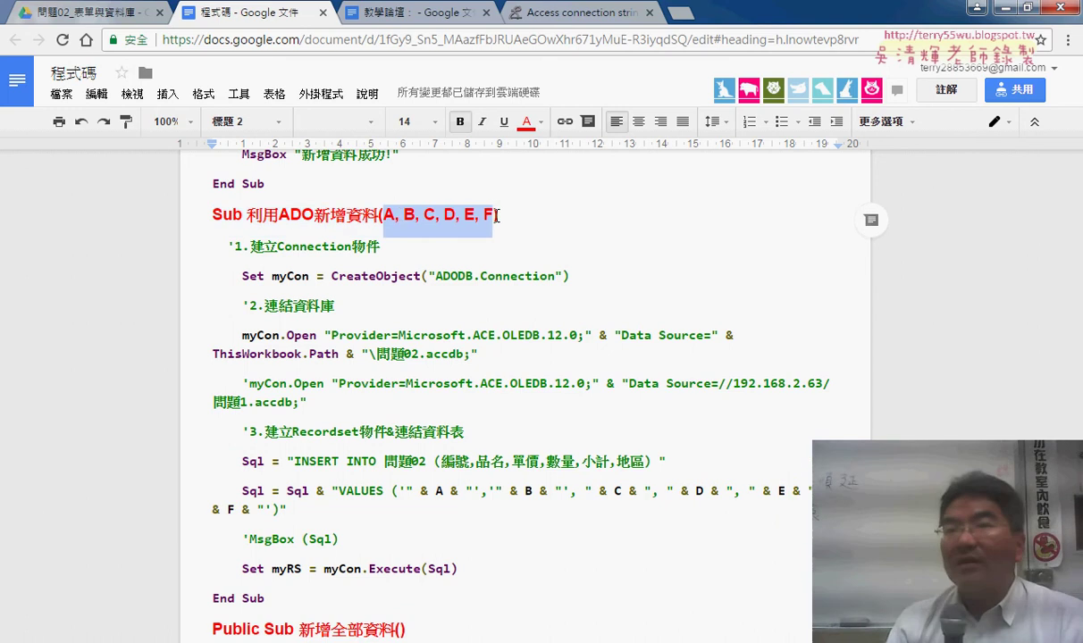
pyautogui.moveTo(399, 490)
pyautogui.mouseDown()
pyautogui.moveTo(812, 491)
pyautogui.moveTo(271, 510)
pyautogui.mouseUp()
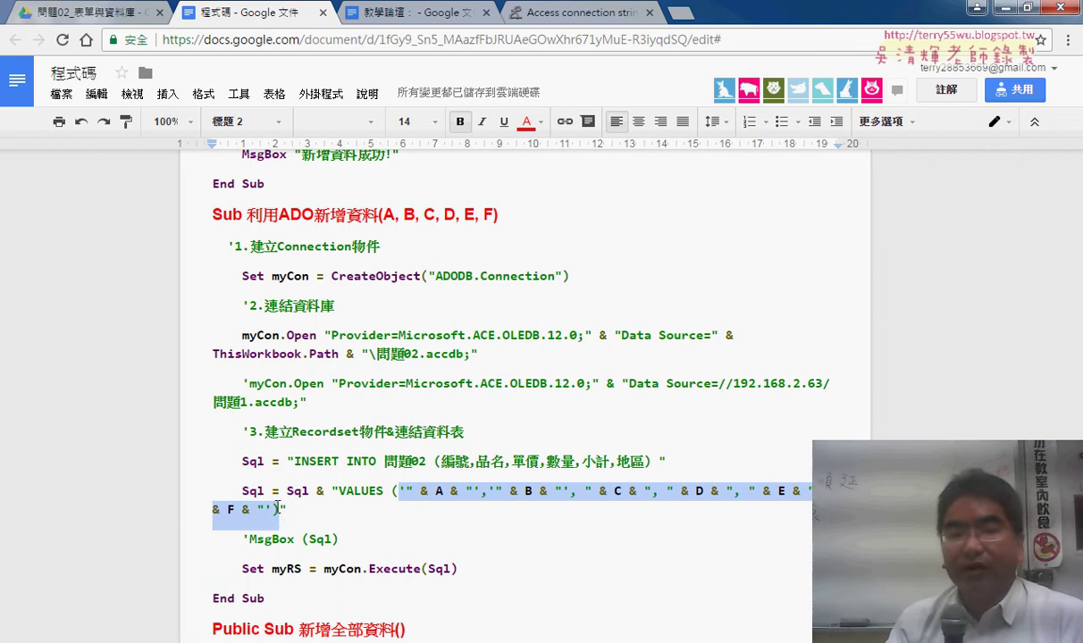
pyautogui.moveTo(382, 213); pyautogui.dragTo(494, 211)
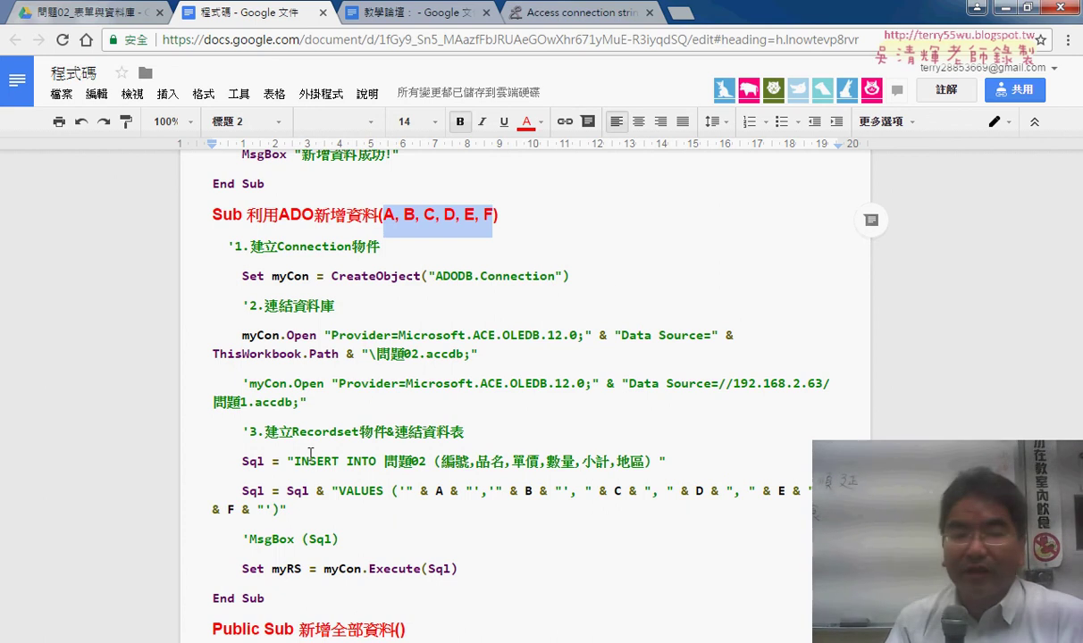
pyautogui.moveTo(294, 462); pyautogui.dragTo(654, 462)
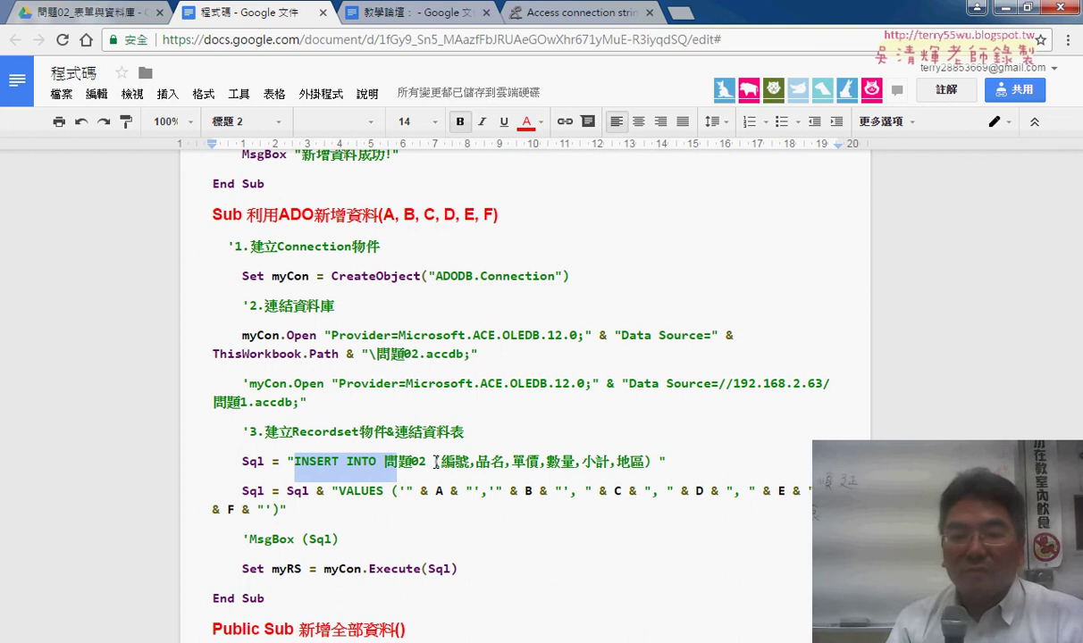
pyautogui.click(654, 462)
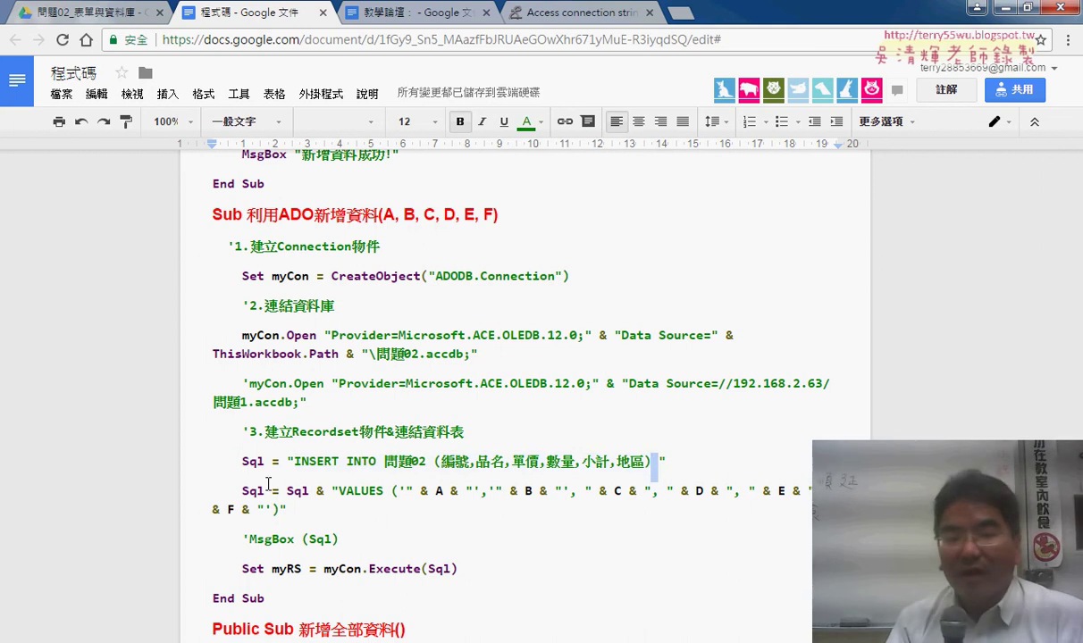
pyautogui.moveTo(331, 490); pyautogui.dragTo(287, 491)
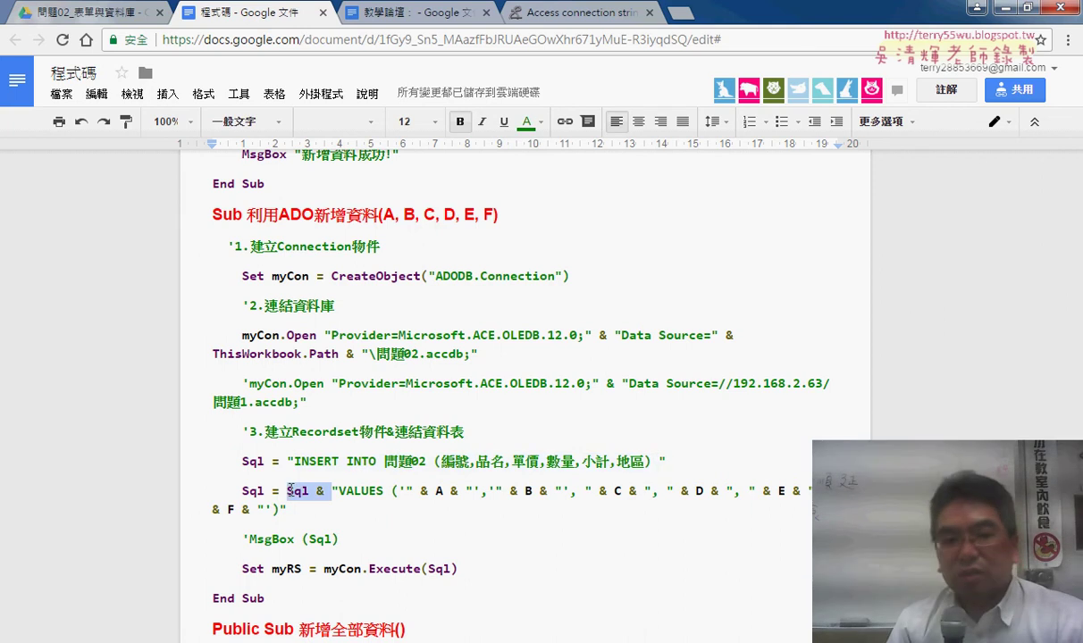
pyautogui.moveTo(237, 460); pyautogui.dragTo(679, 458)
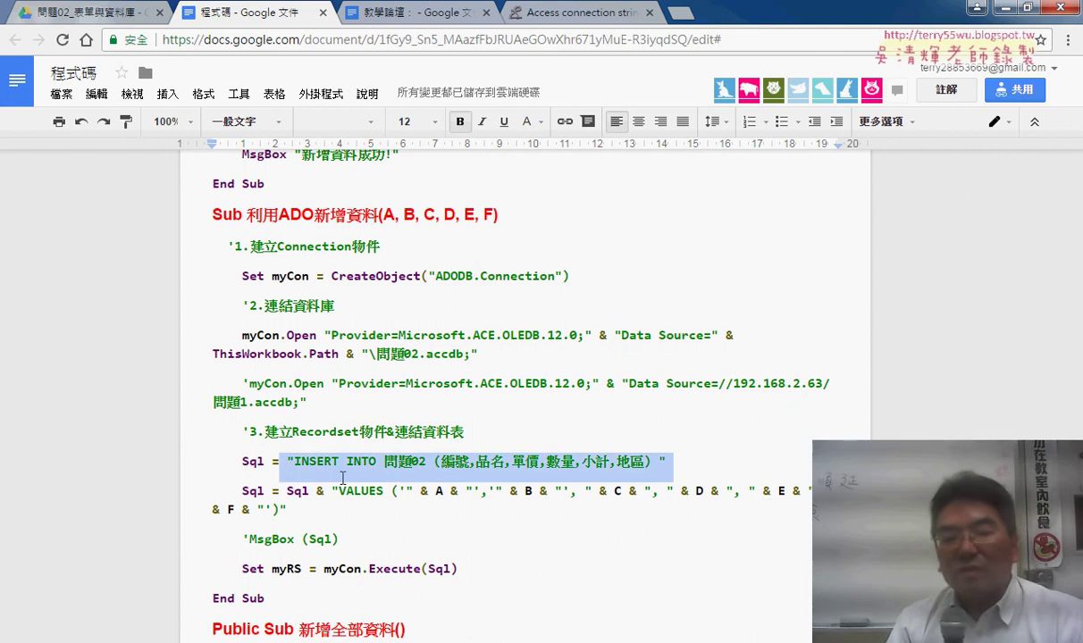
pyautogui.click(249, 461)
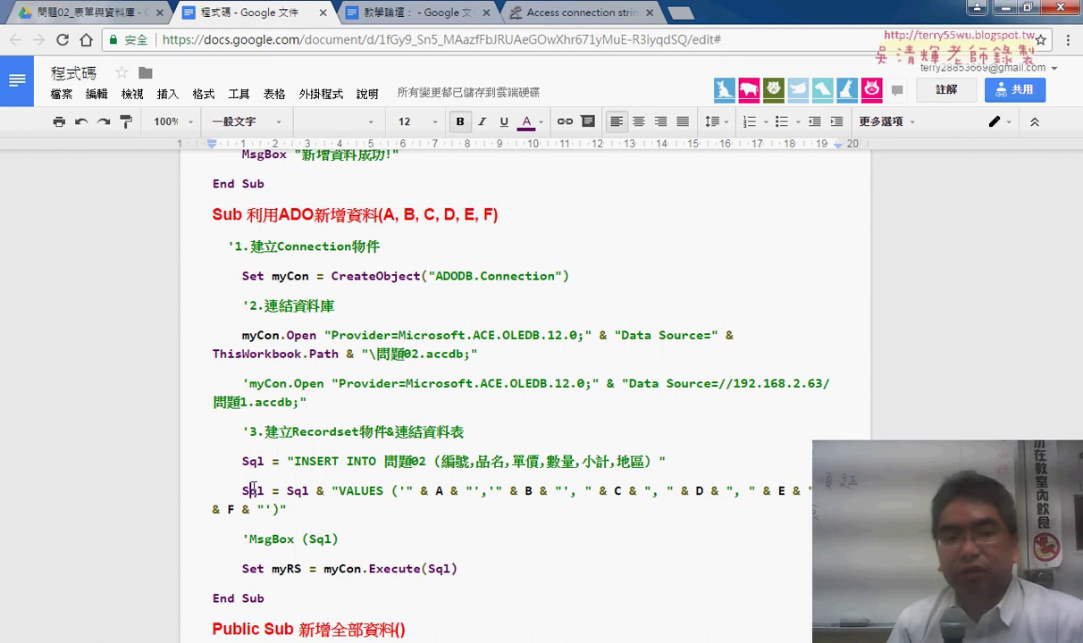
pyautogui.moveTo(286, 491); pyautogui.dragTo(692, 503)
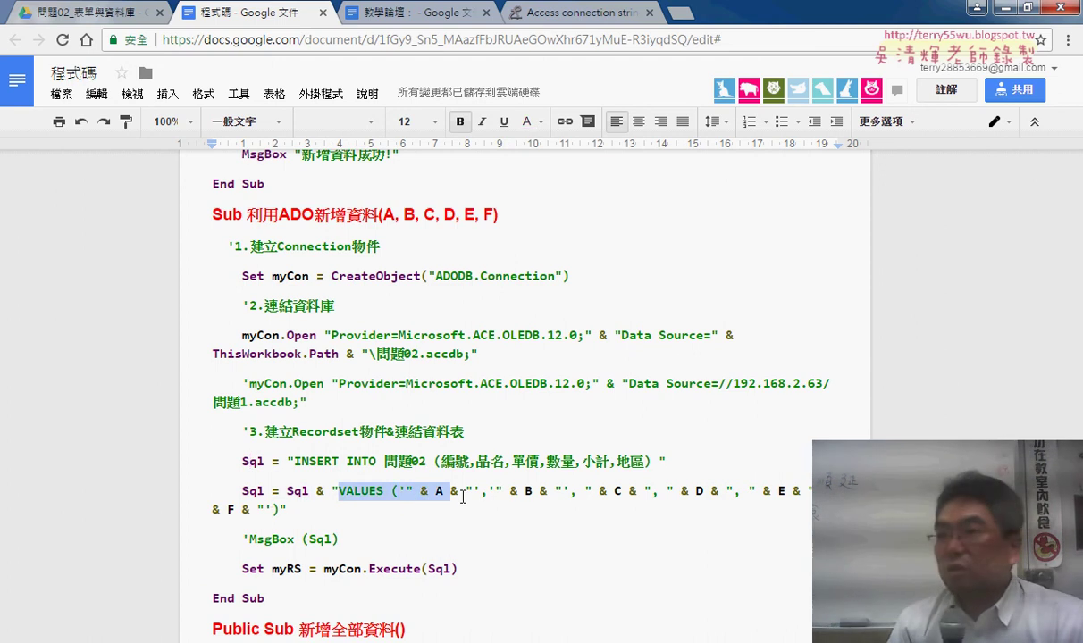
pyautogui.moveTo(791, 506); pyautogui.dragTo(811, 492)
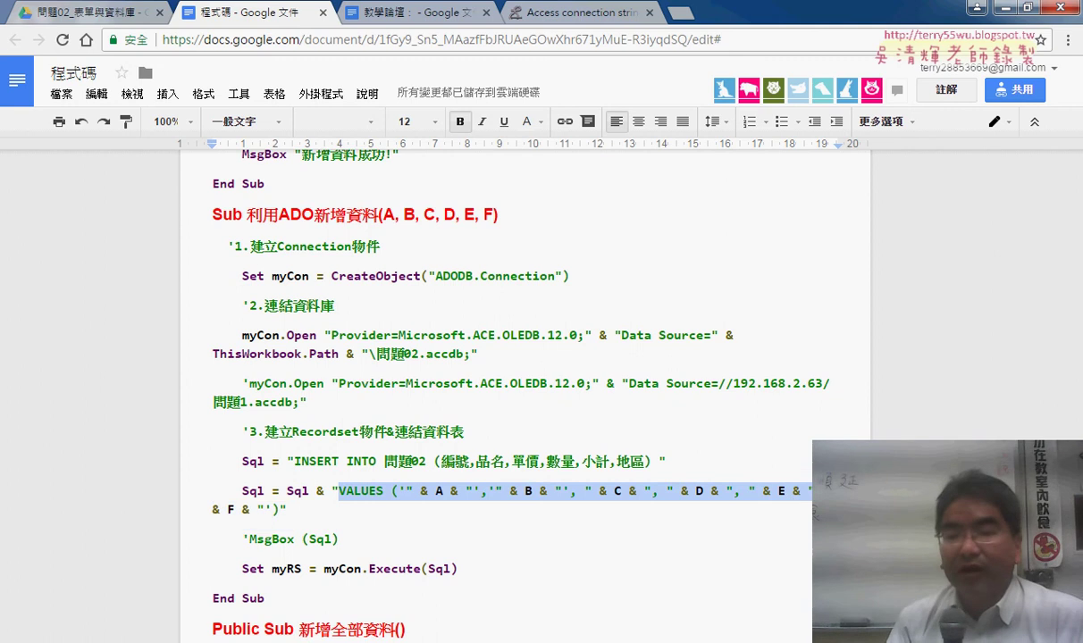
pyautogui.scroll(-2, 412, 327)
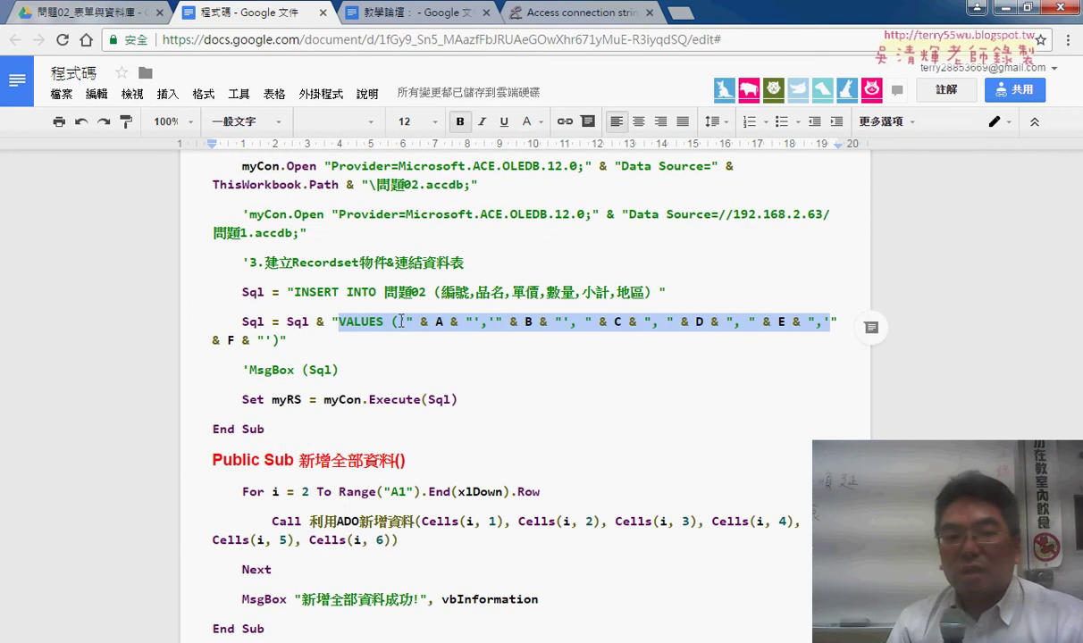
pyautogui.click(481, 346)
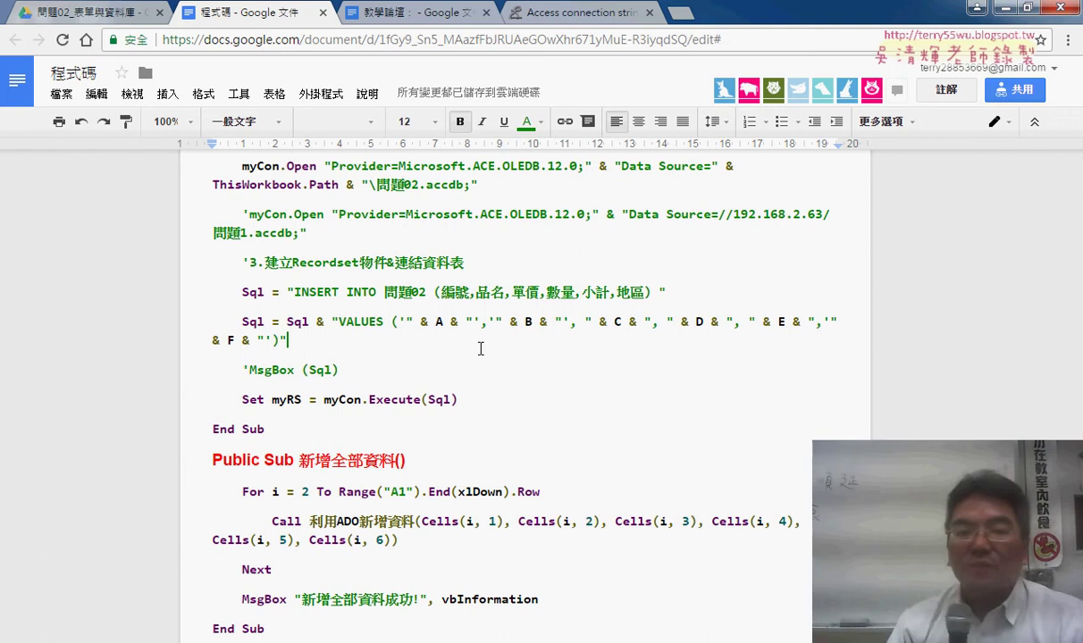
pyautogui.scroll(-1, 481, 349)
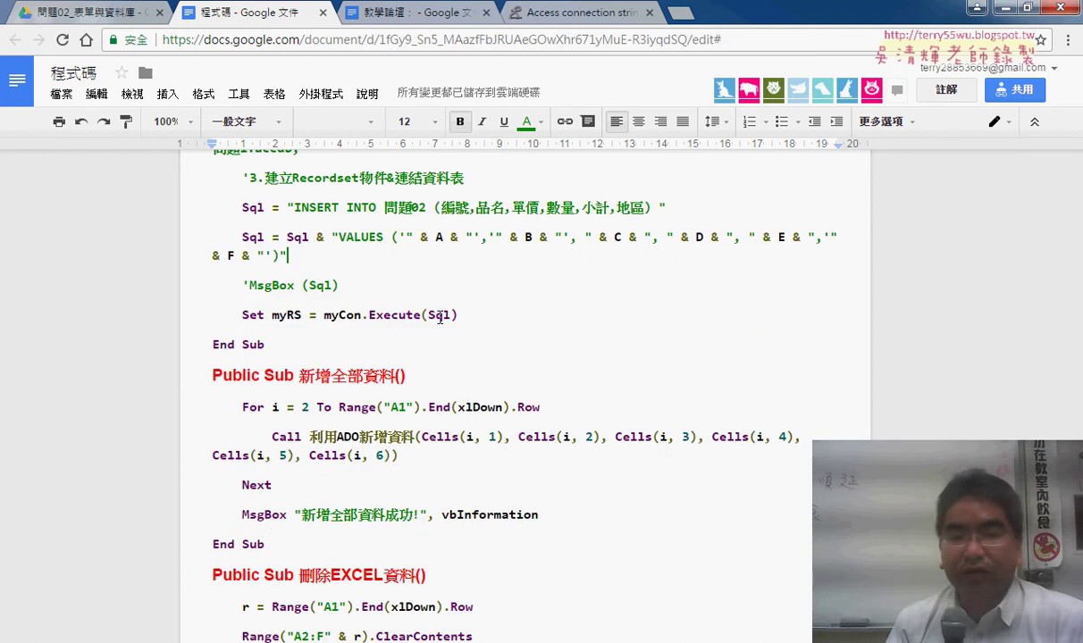
pyautogui.scroll(-1, 382, 345)
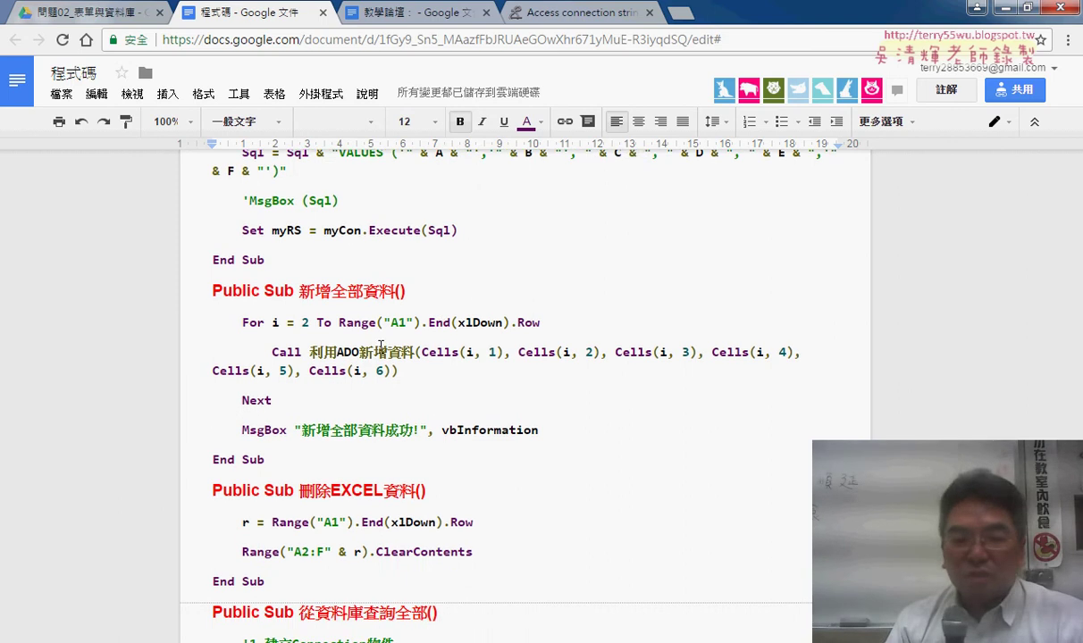
pyautogui.scroll(-2, 381, 345)
pyautogui.scroll(-2, 343, 411)
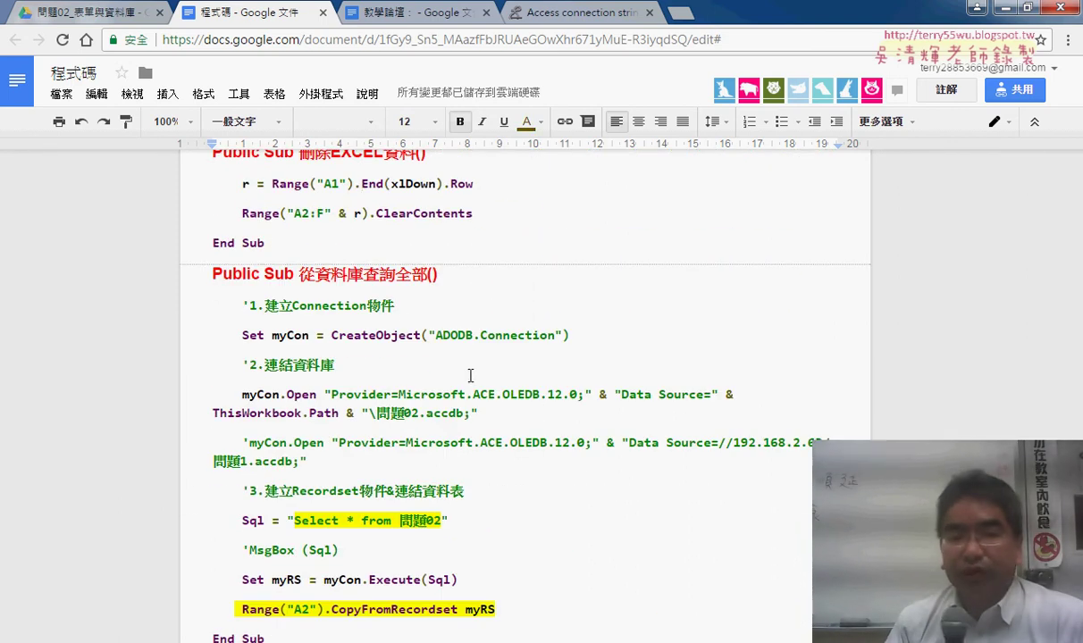
pyautogui.scroll(-1, 383, 431)
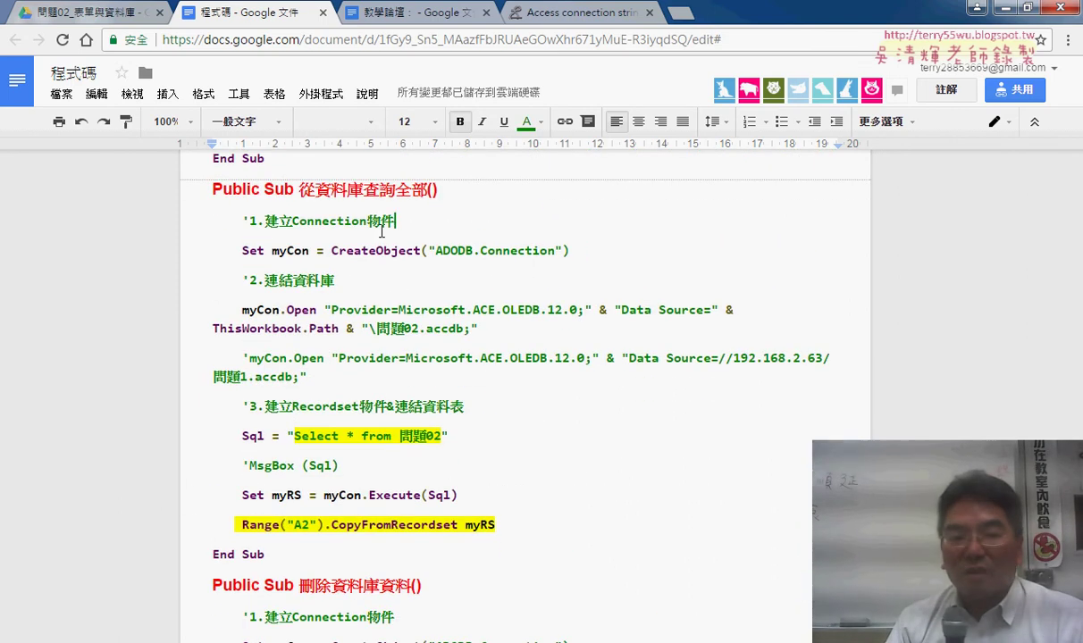
pyautogui.moveTo(294, 436); pyautogui.dragTo(439, 432)
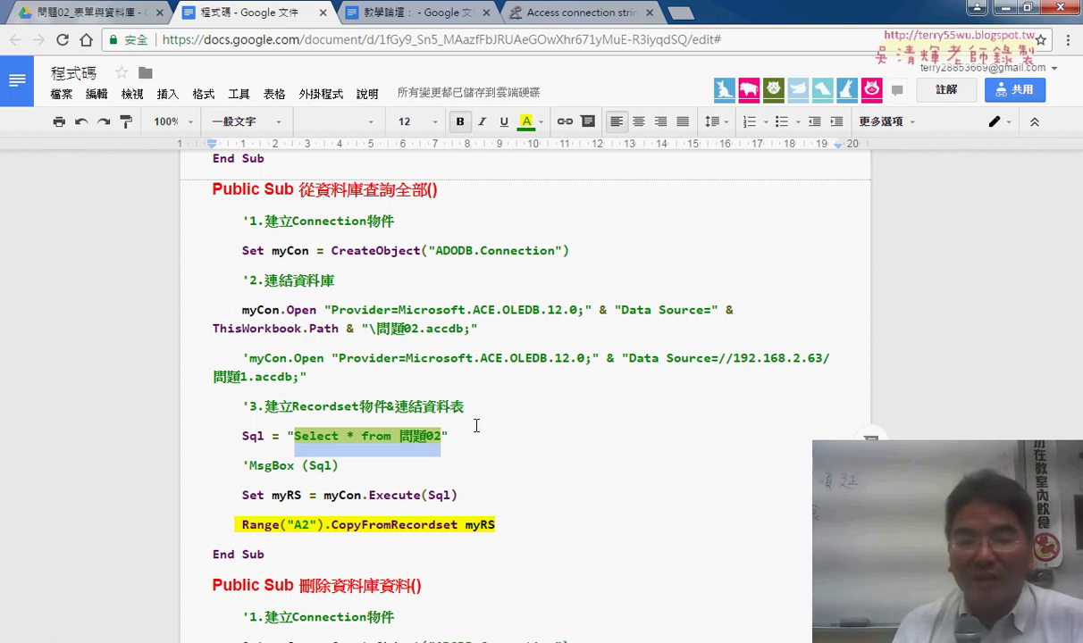
pyautogui.scroll(-3, 477, 425)
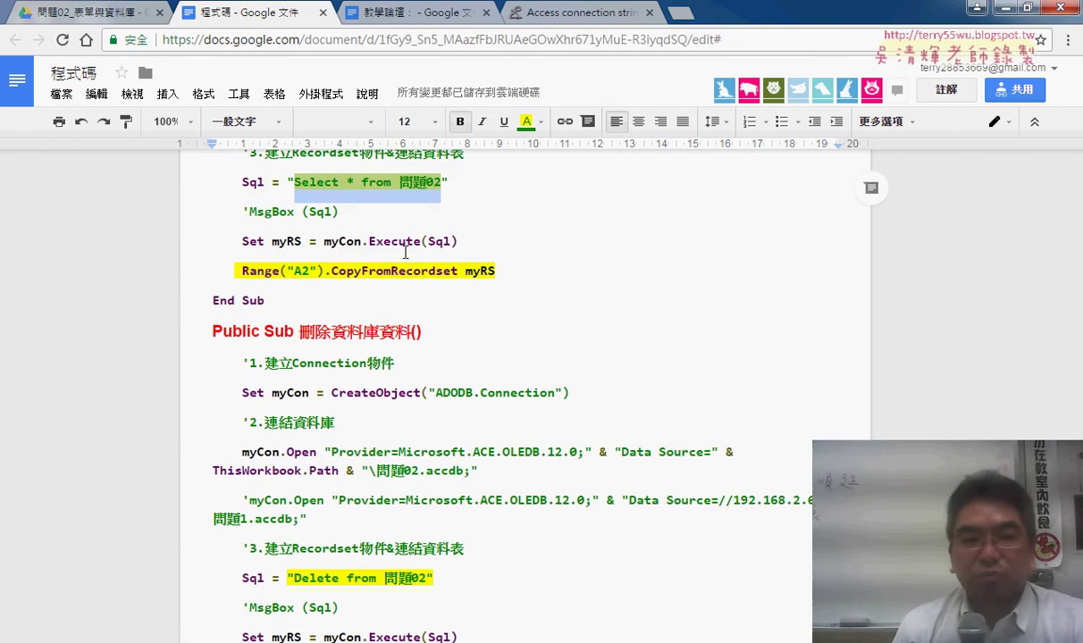
pyautogui.moveTo(325, 271); pyautogui.dragTo(460, 270)
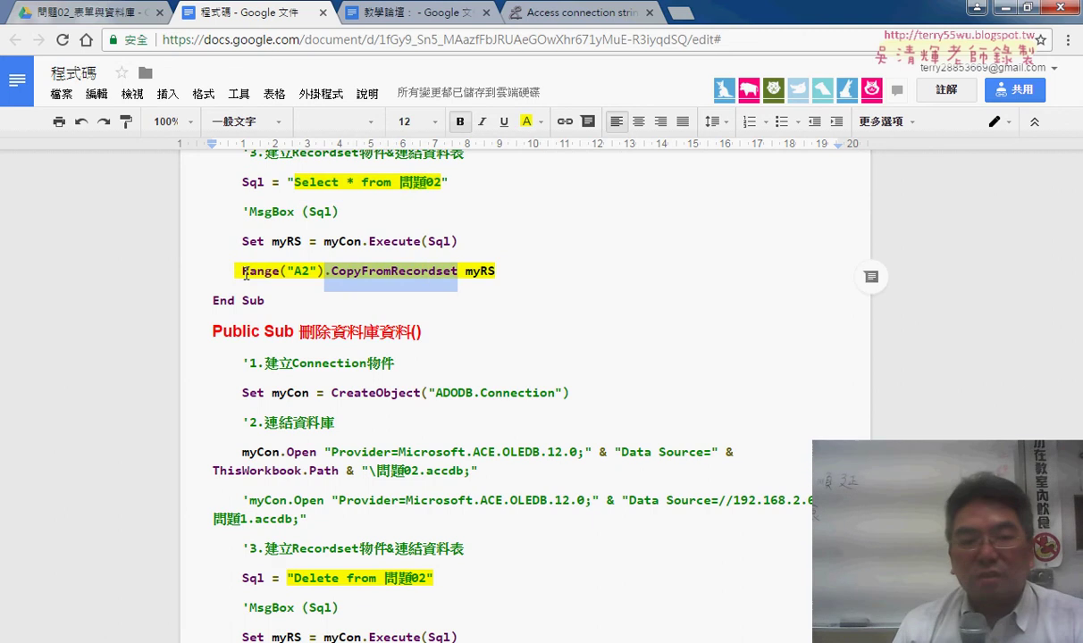
pyautogui.moveTo(243, 273); pyautogui.dragTo(324, 273)
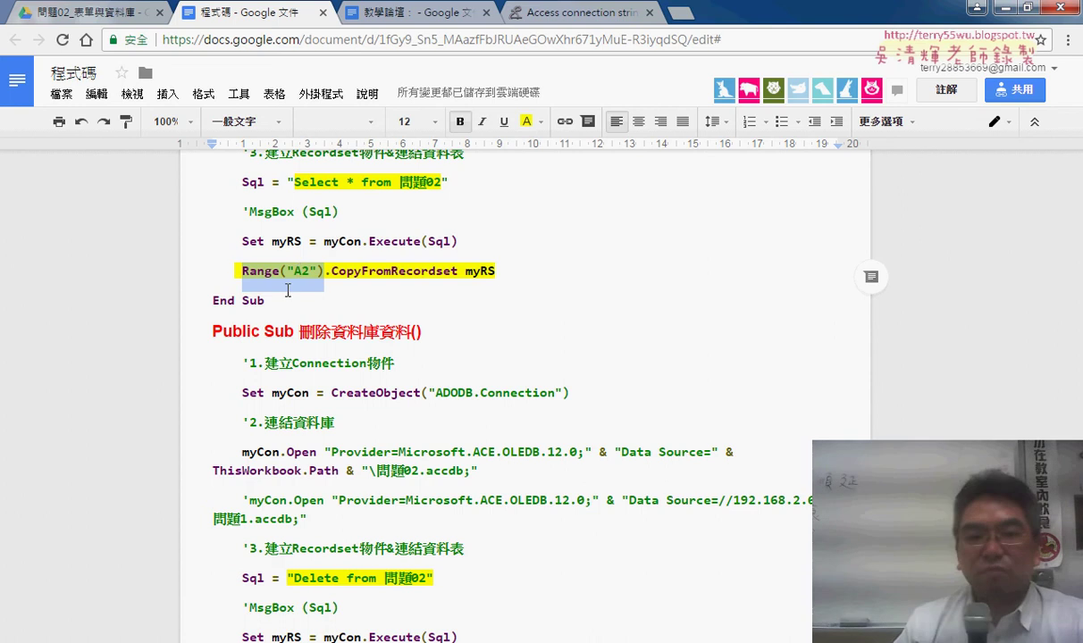
# Step: Point out the Delete from 問題02 query in 刪除資料庫資料, then minimize Chrome to reveal Access
pyautogui.moveTo(494, 271); pyautogui.dragTo(465, 272)
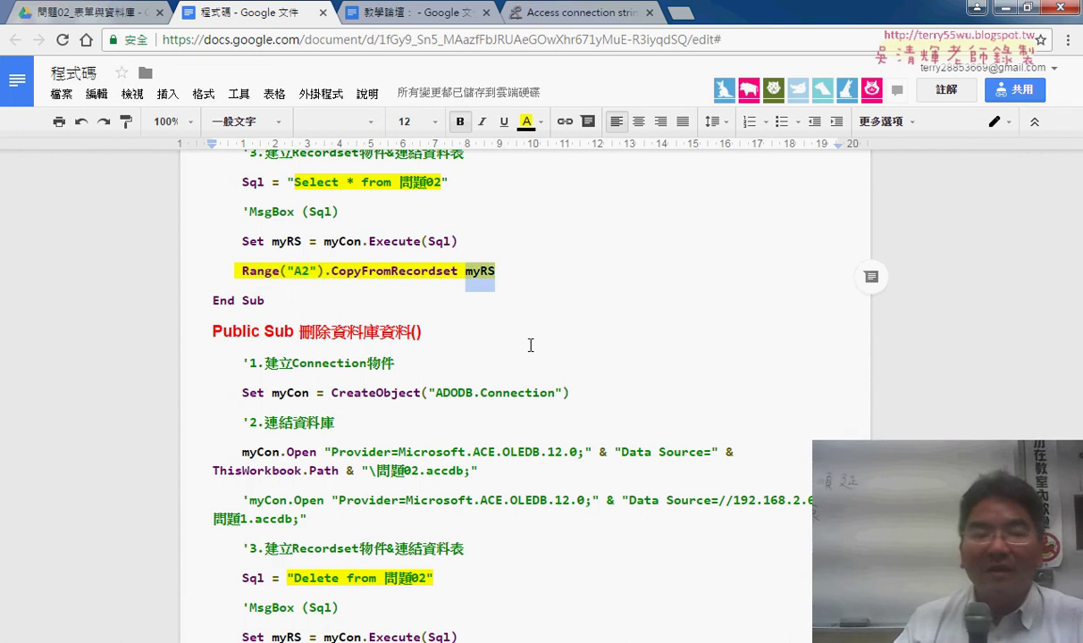
pyautogui.scroll(-1, 530, 345)
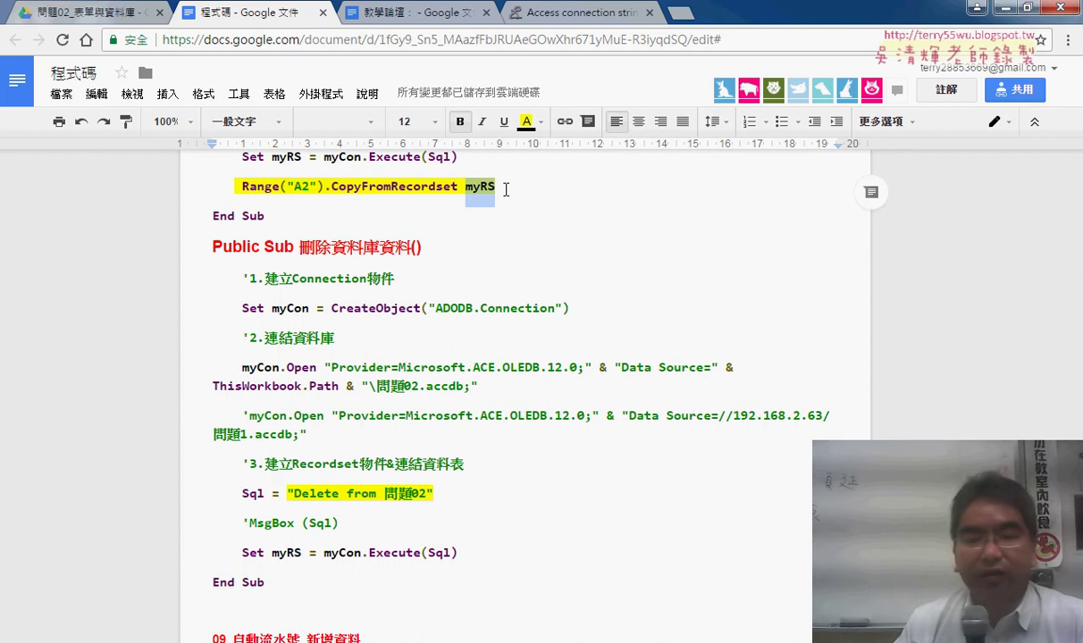
pyautogui.scroll(-1, 435, 418)
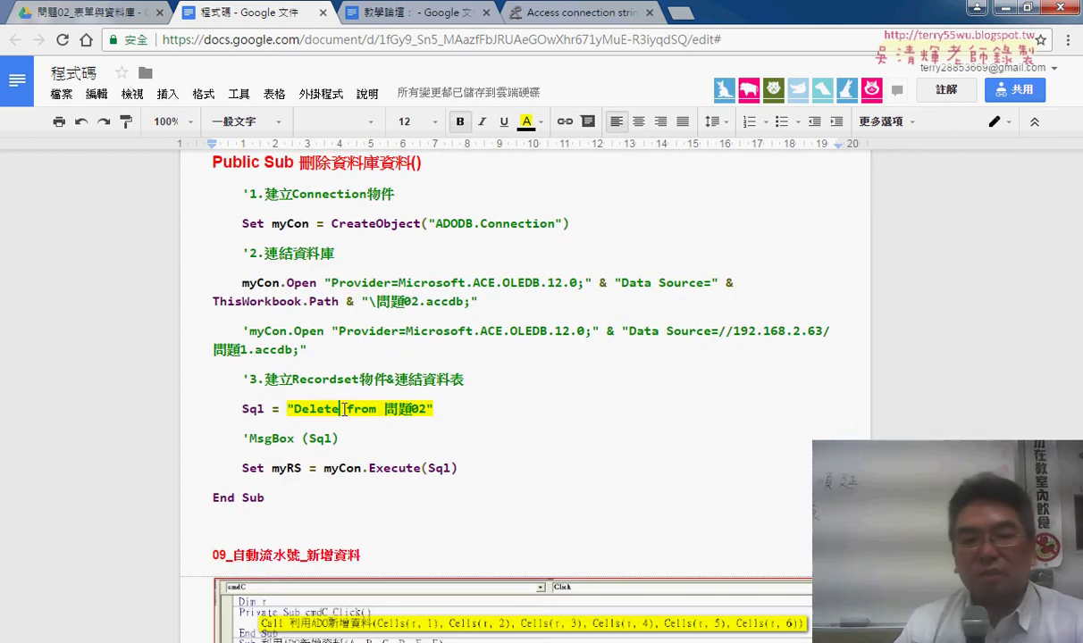
pyautogui.doubleClick(344, 410)
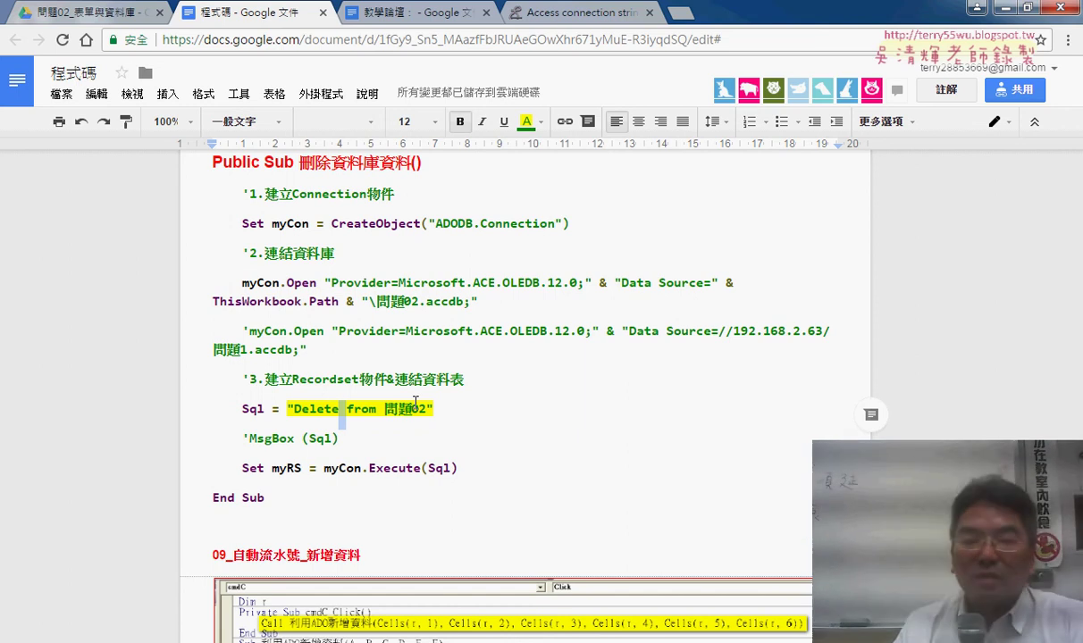
pyautogui.click(977, 7)
# Step: Select the 問題02 Access database file on the desktop
pyautogui.click(474, 120)
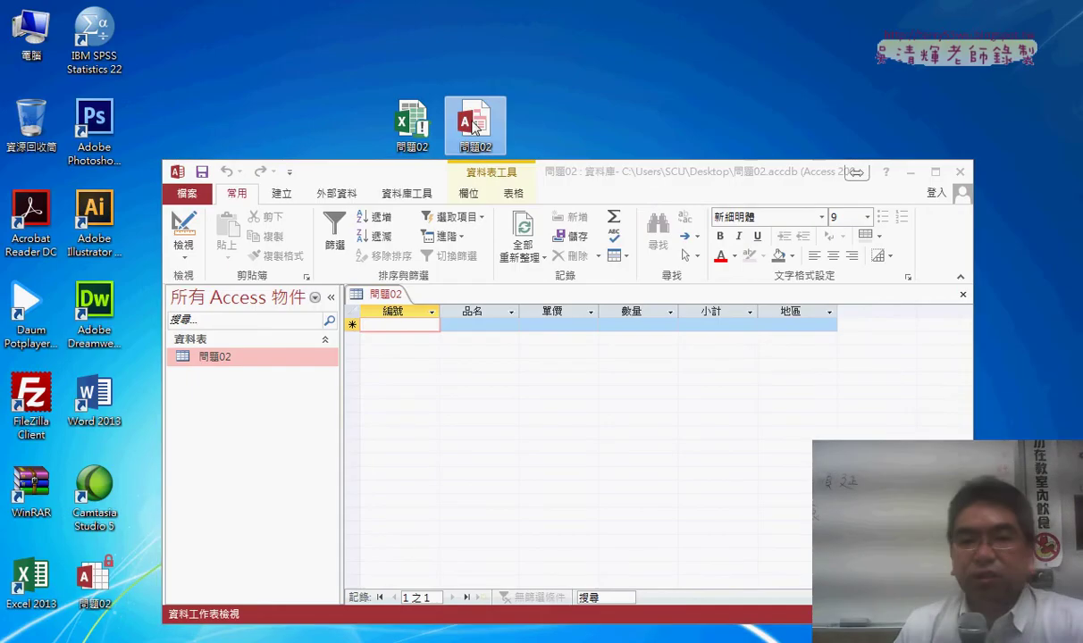
pyautogui.click(481, 128)
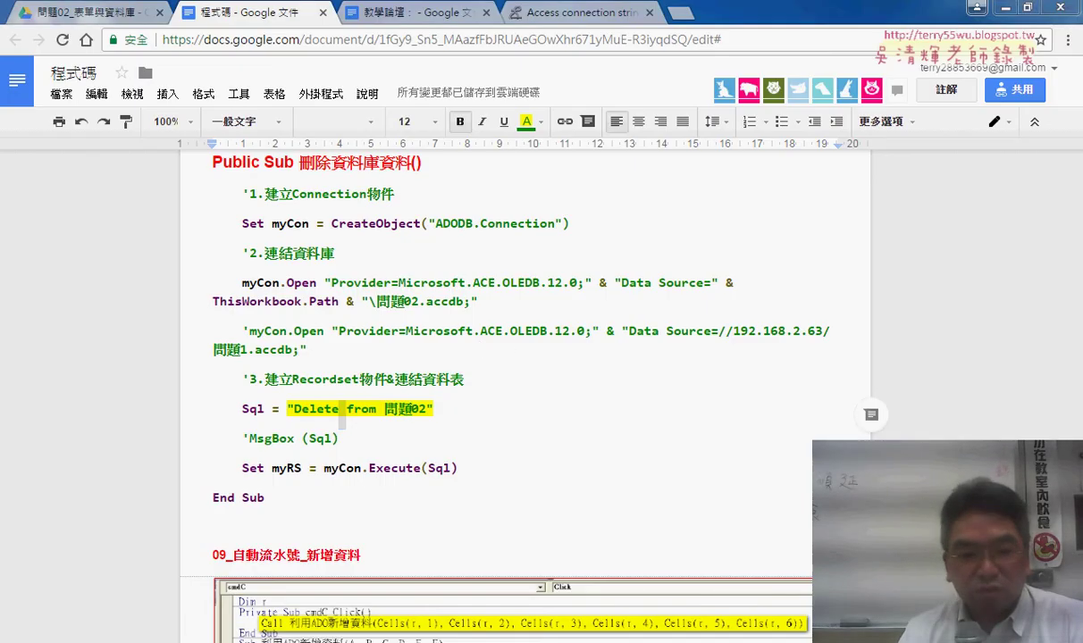
# Step: Bring up the VBA editor and highlight the commented network myCon.Open connection line
pyautogui.moveTo(232, 642)
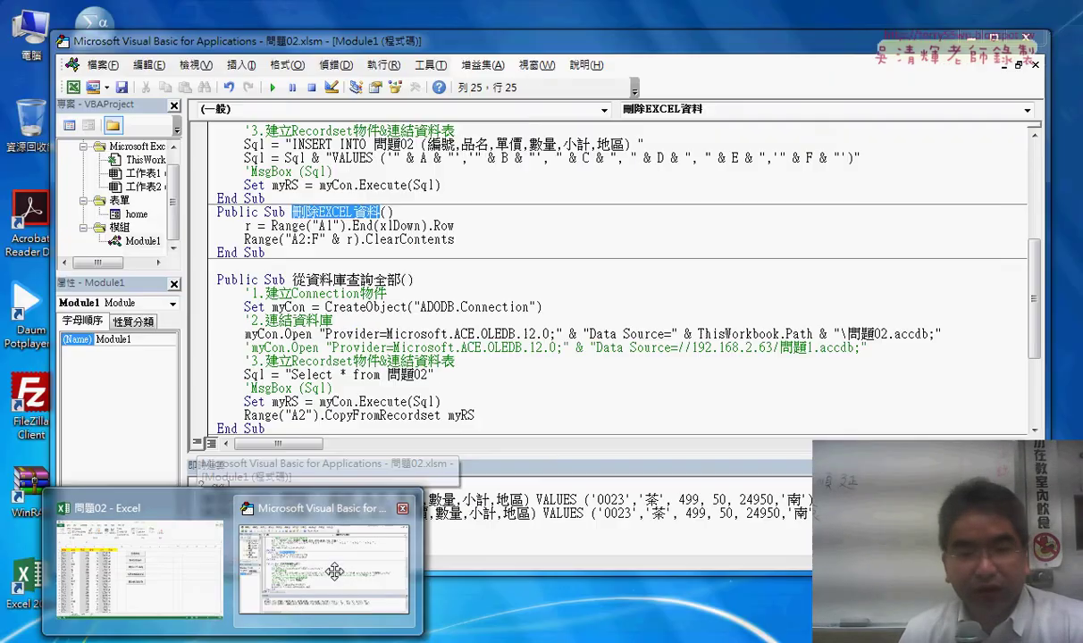
pyautogui.click(339, 560)
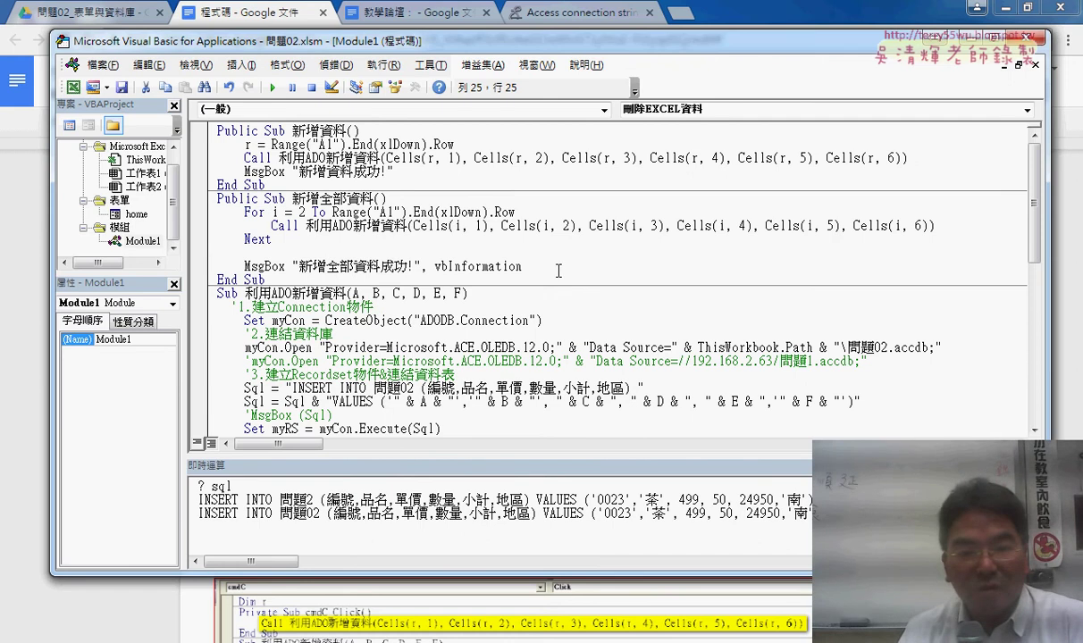
pyautogui.scroll(-2, 731, 266)
pyautogui.moveTo(872, 280); pyautogui.dragTo(245, 283)
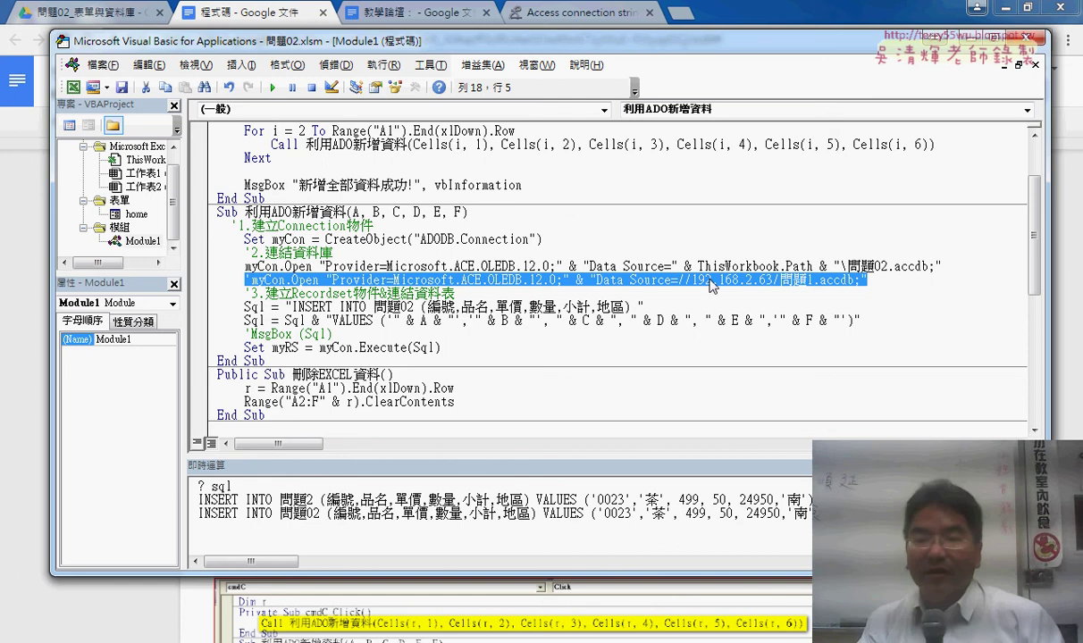
# Step: Select the server address 192.168.2.63, then the whole //192.168.2.63/問題1.accdb path
pyautogui.click(681, 280)
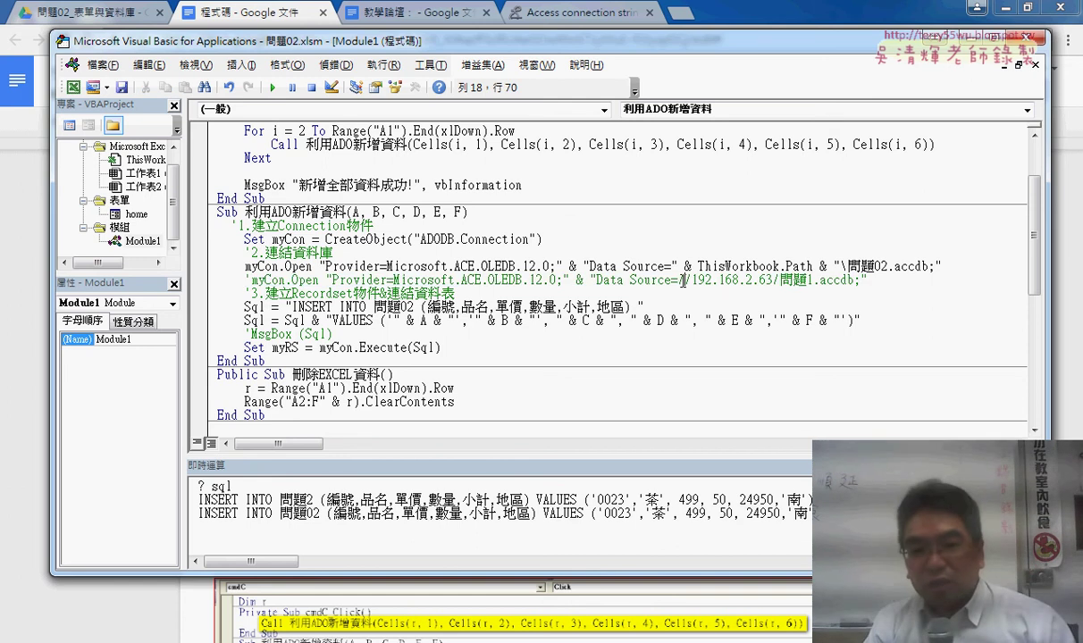
pyautogui.doubleClick(684, 281)
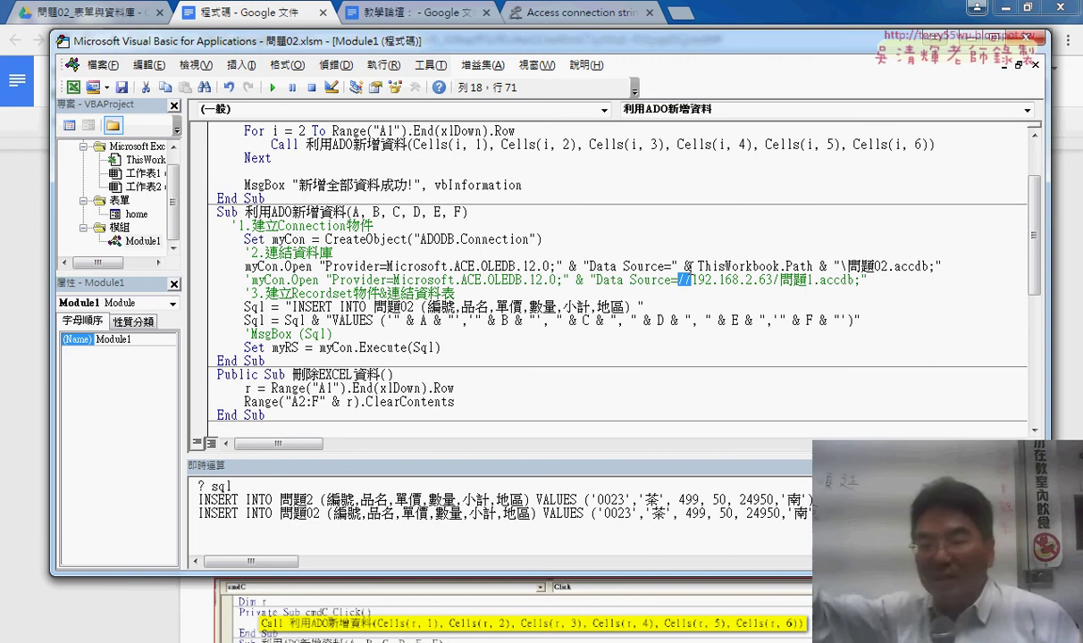
pyautogui.moveTo(690, 281); pyautogui.dragTo(772, 281)
pyautogui.click(693, 282)
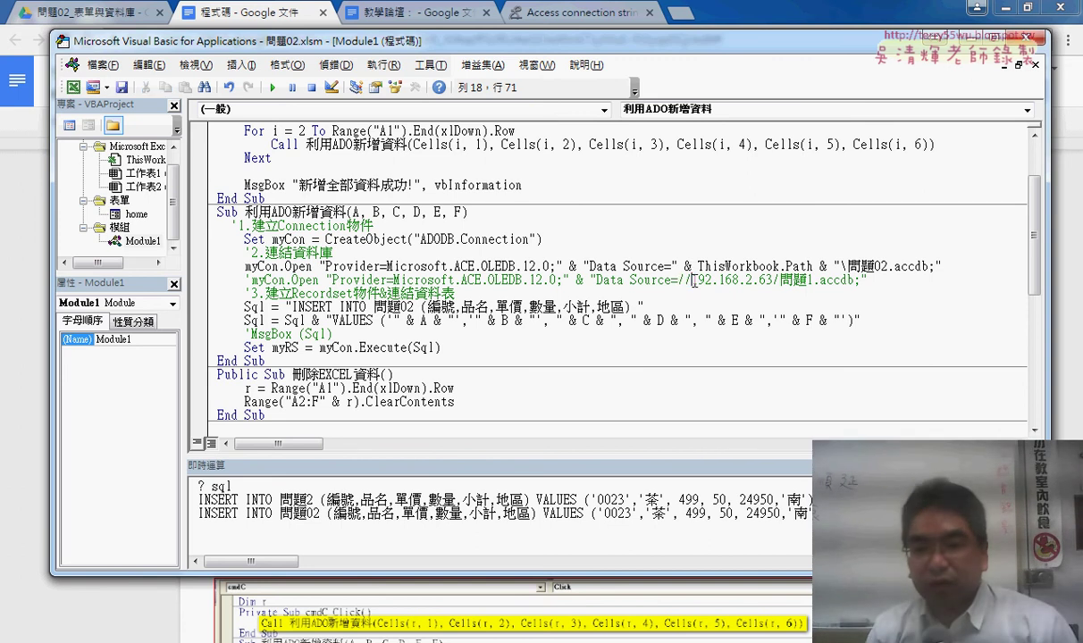
pyautogui.moveTo(693, 281); pyautogui.dragTo(774, 281)
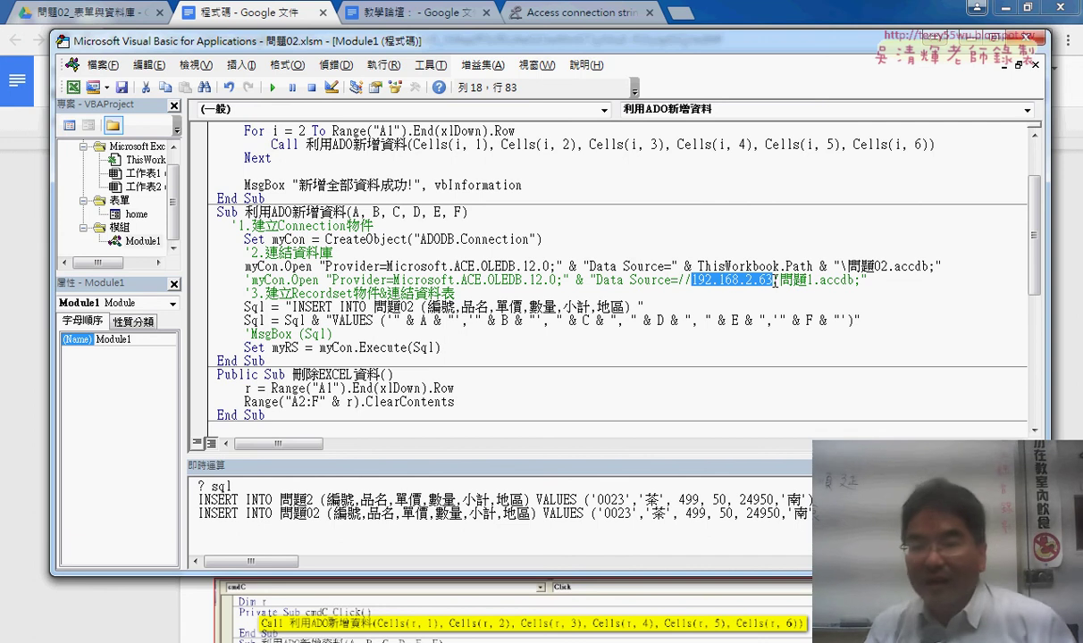
pyautogui.moveTo(832, 283); pyautogui.dragTo(681, 284)
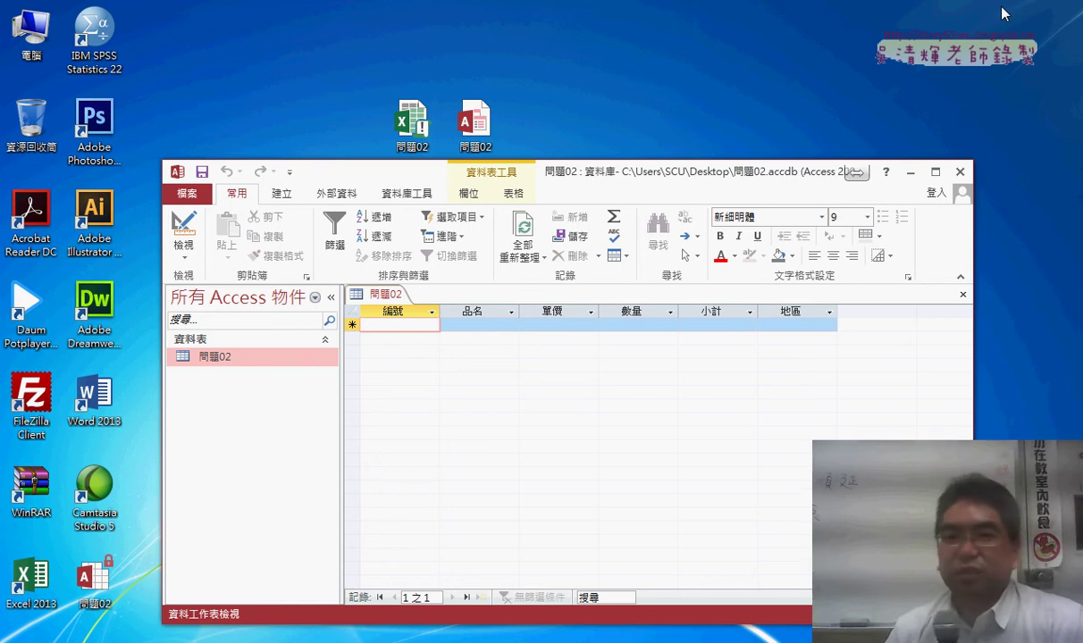
pyautogui.click(474, 123)
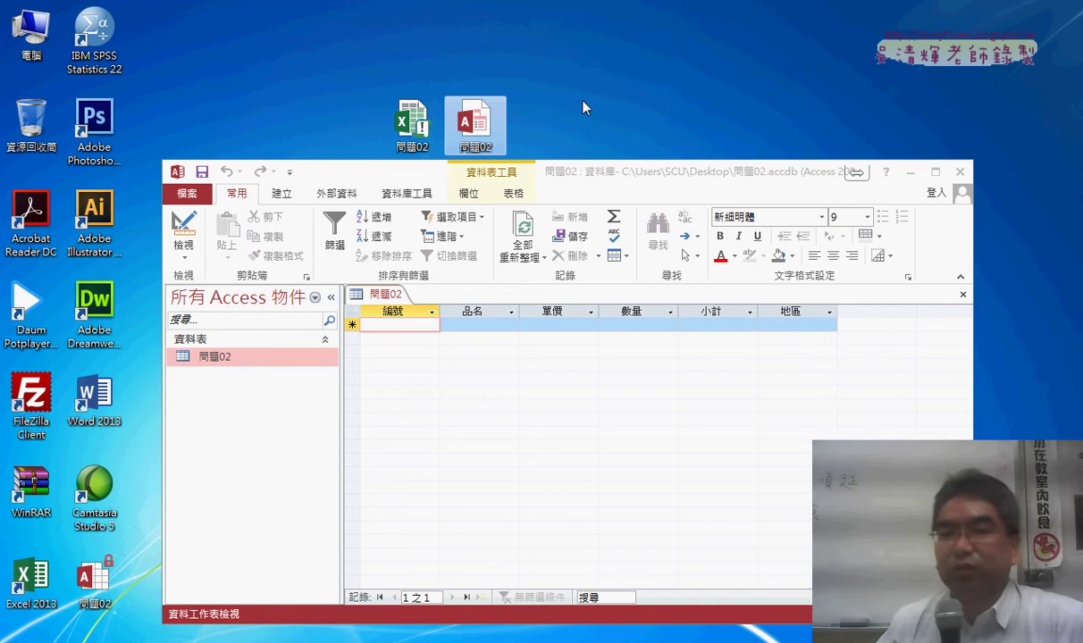
# Step: Create a new desktop folder named 問題02
pyautogui.rightClick(582, 84)
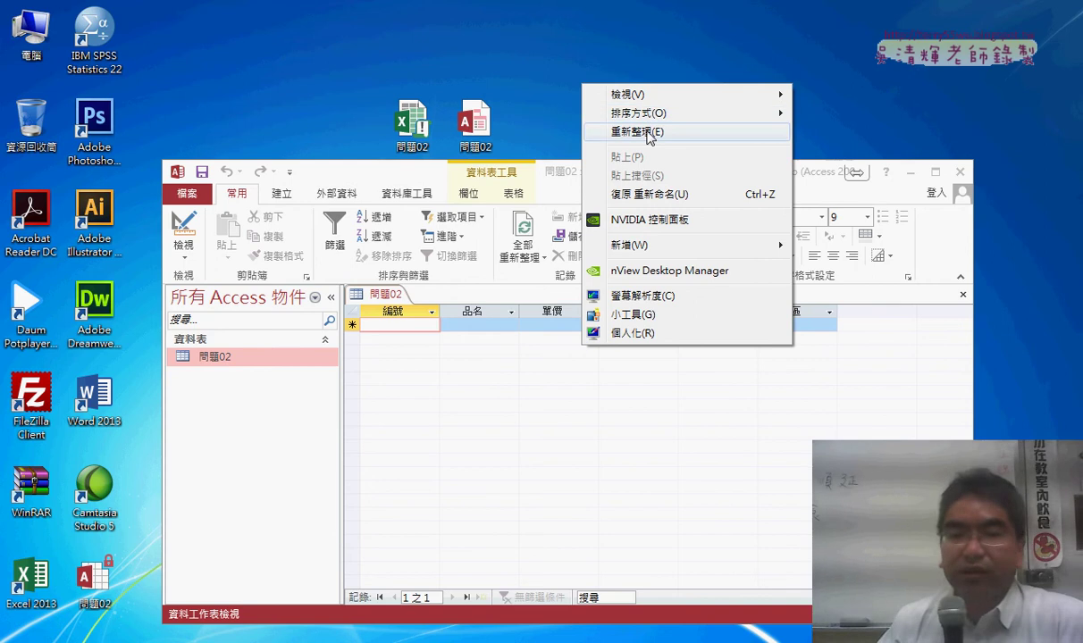
pyautogui.click(650, 133)
pyautogui.rightClick(545, 35)
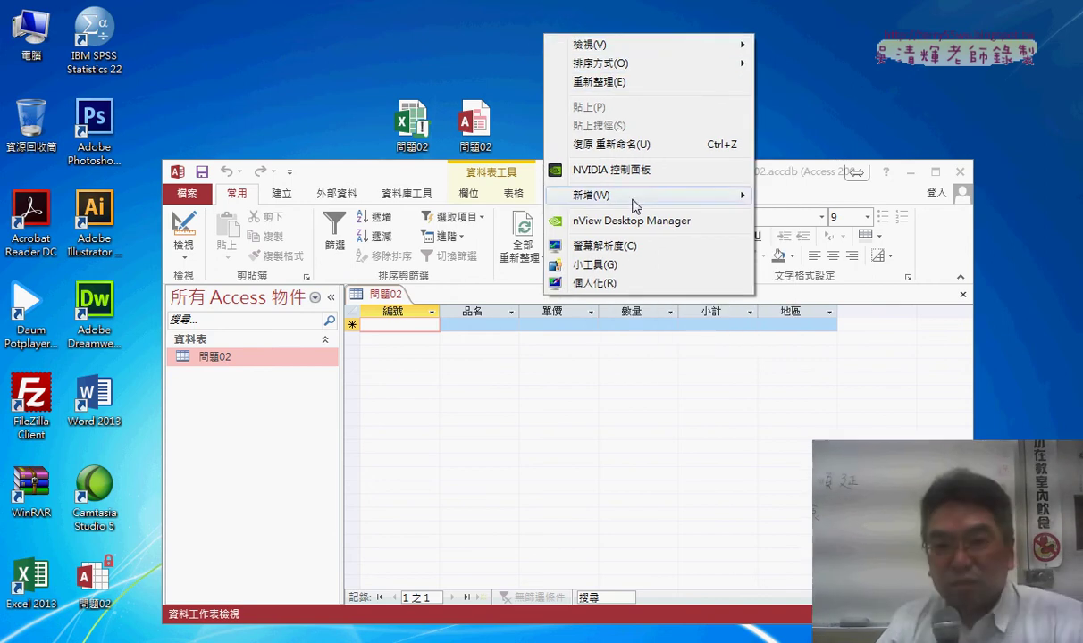
pyautogui.moveTo(635, 198)
pyautogui.click(786, 204)
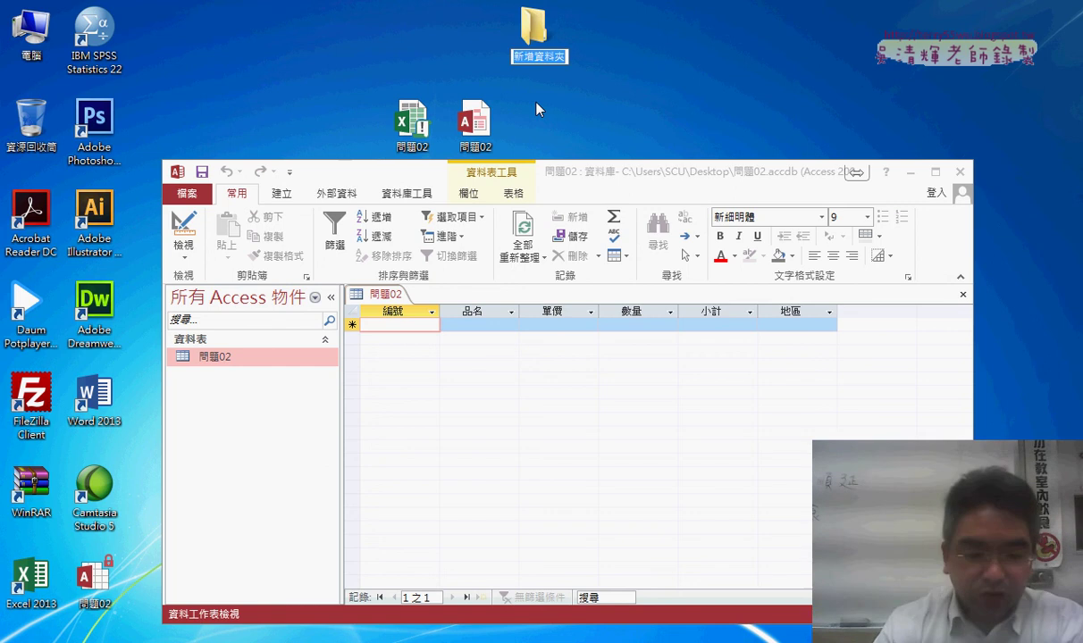
pyautogui.write('x')
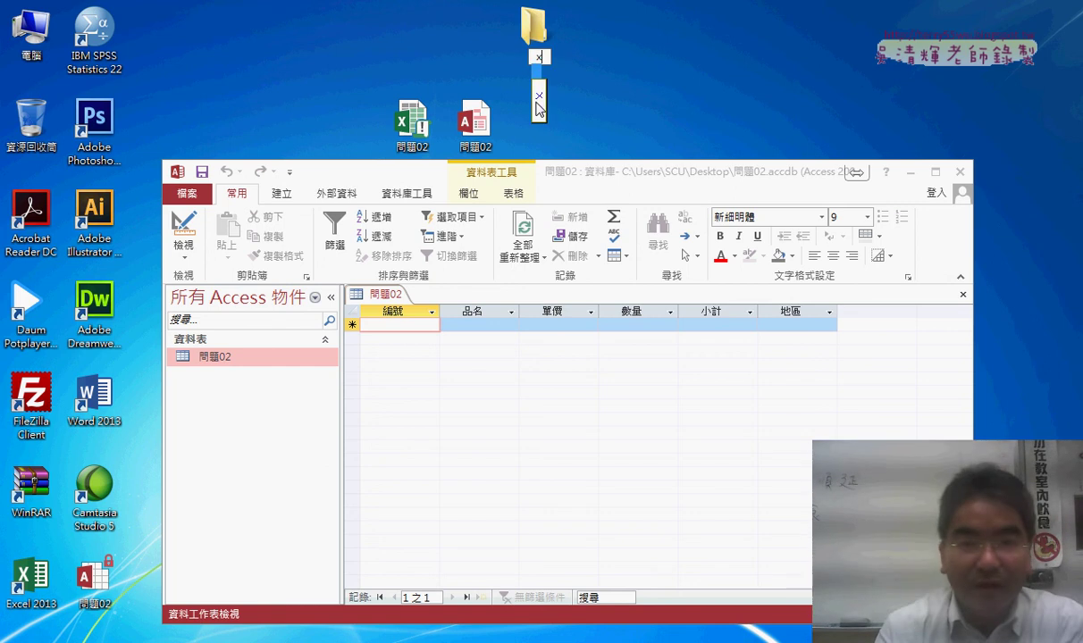
pyautogui.press('BackSpace')
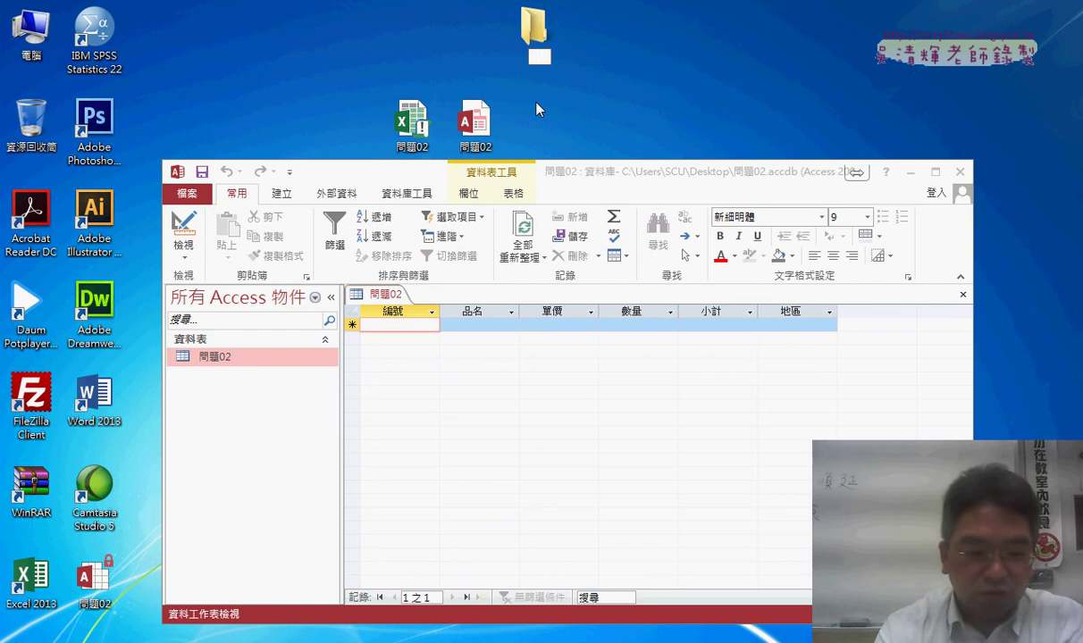
pyautogui.write('問題02')
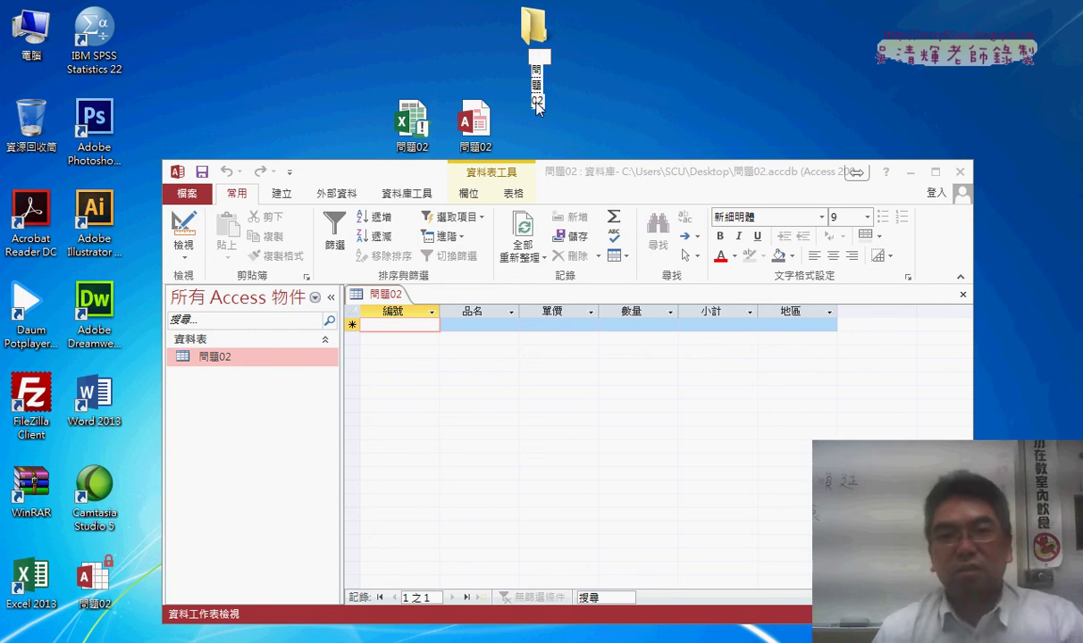
pyautogui.press('Return')
# Step: Move the 問題02 Access database into the 問題02 folder, closing Access so the move succeeds
pyautogui.click(471, 129)
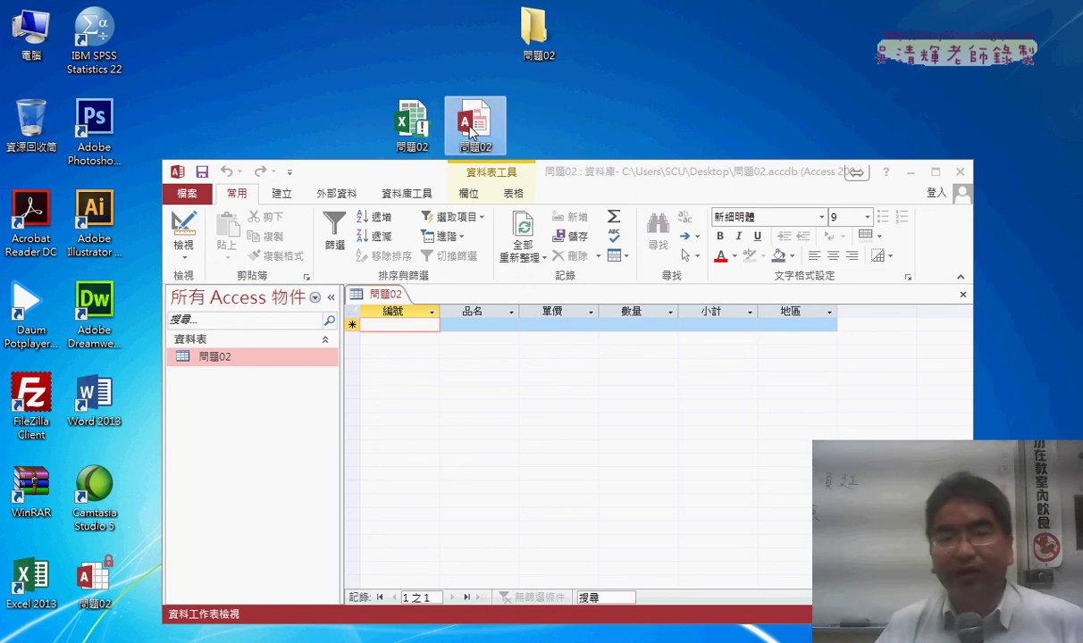
pyautogui.moveTo(470, 129); pyautogui.dragTo(534, 45)
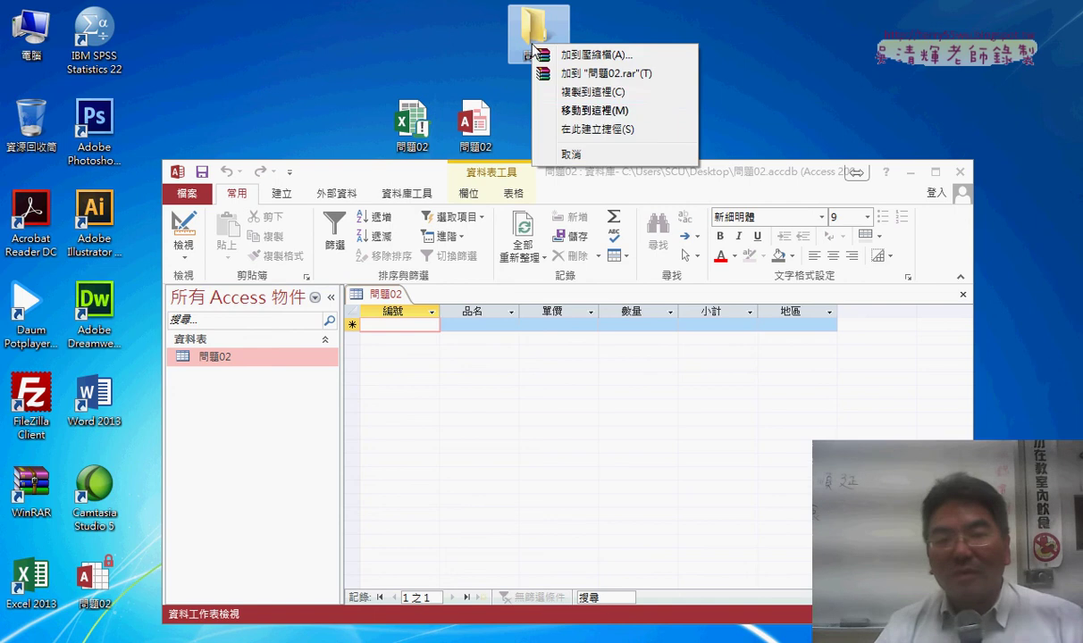
pyautogui.click(579, 112)
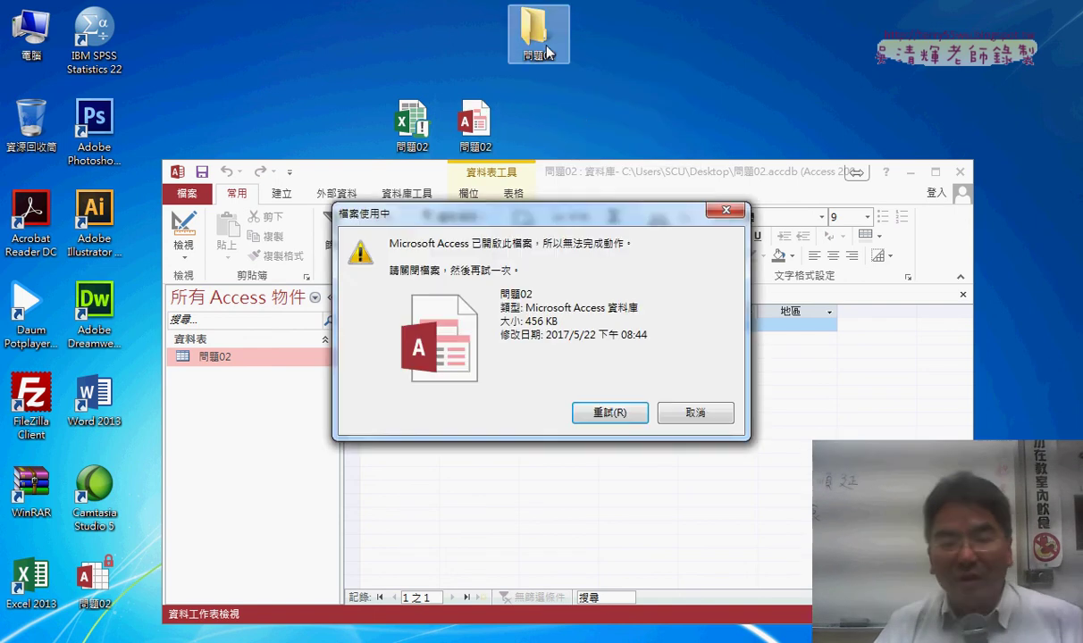
pyautogui.click(959, 171)
pyautogui.press('Return')
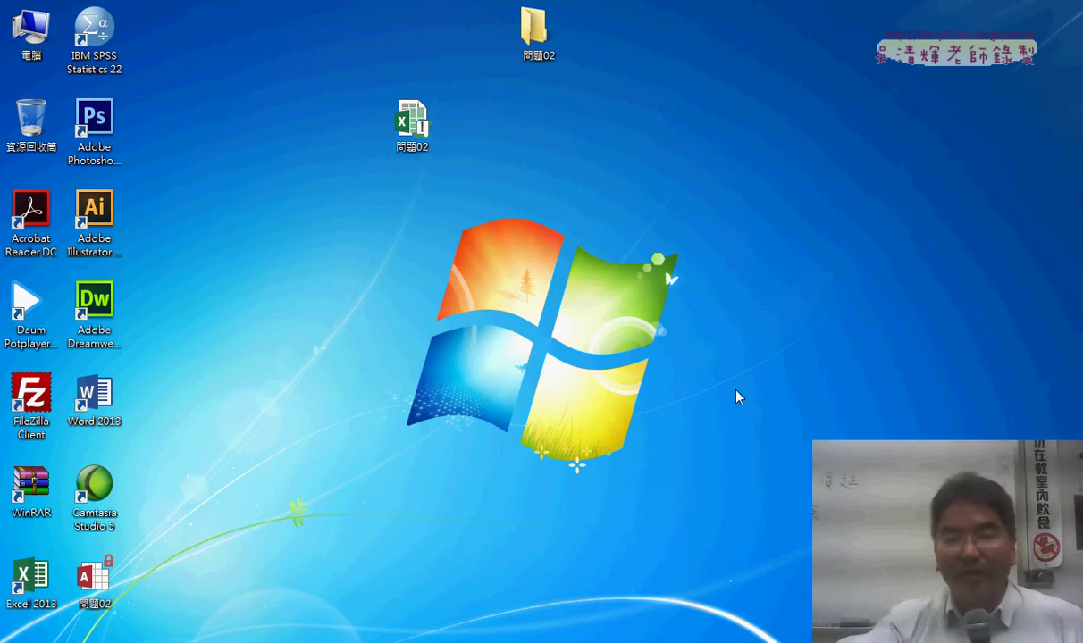
# Step: Open the 問題02 folder's Properties on its 共用 sharing tab
pyautogui.click(534, 27)
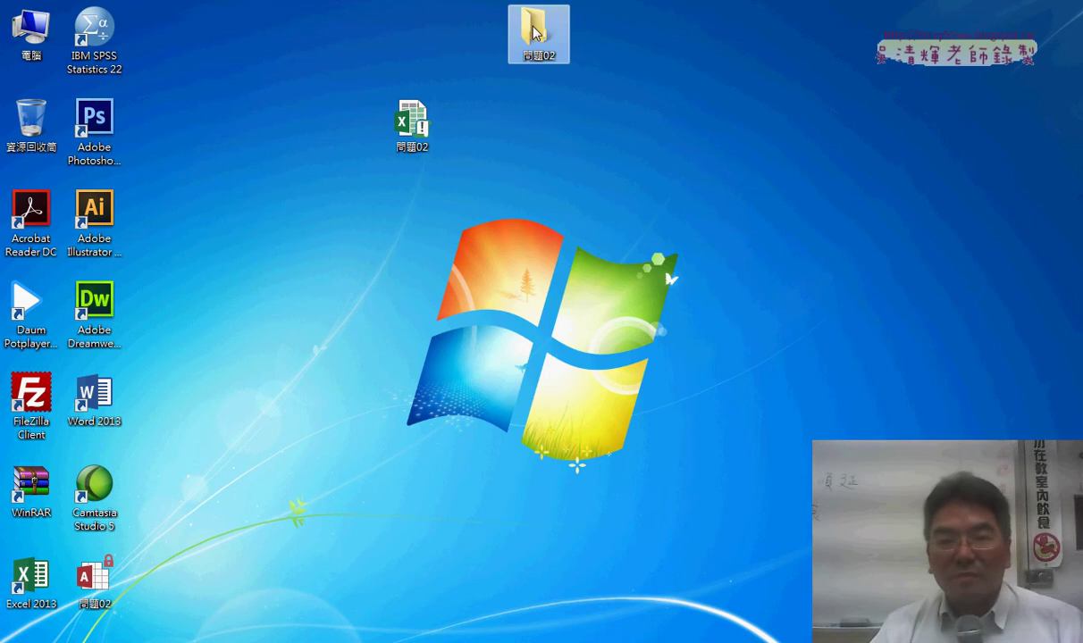
pyautogui.rightClick(533, 27)
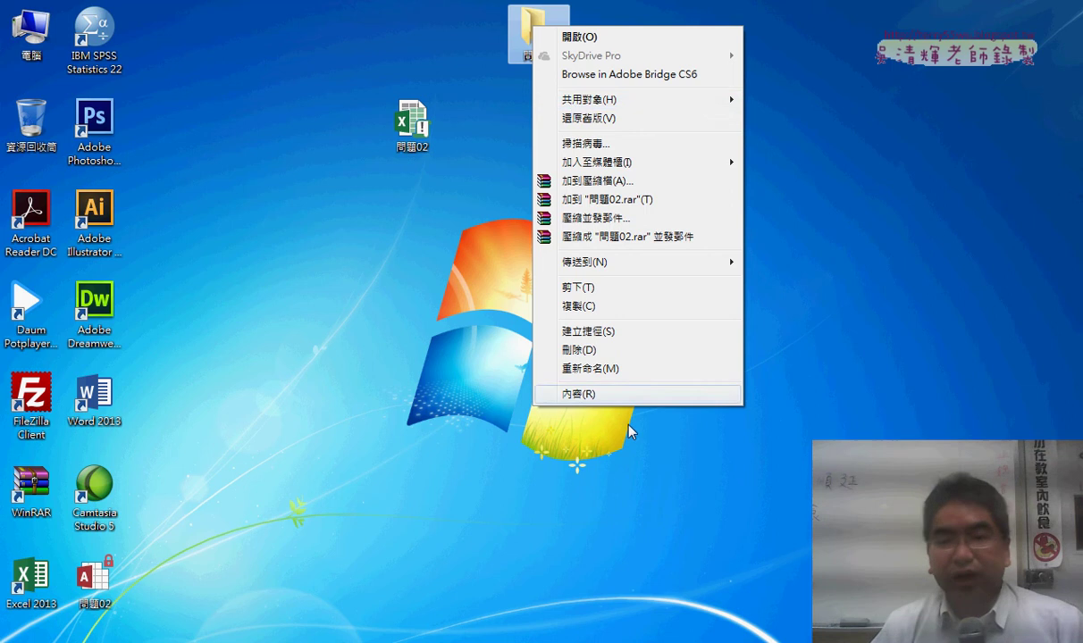
pyautogui.click(603, 393)
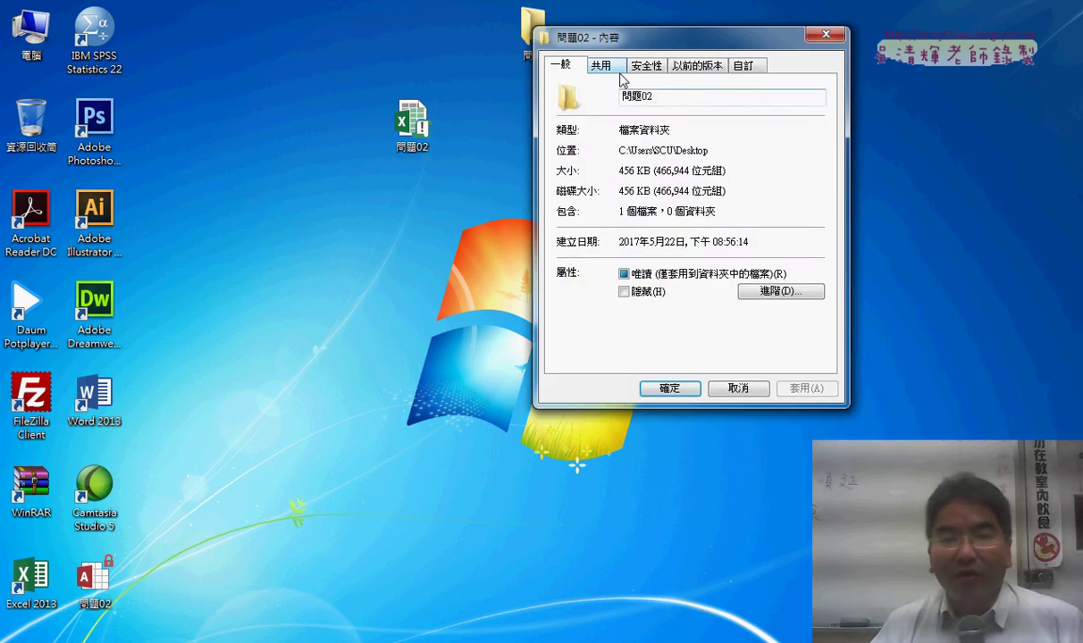
pyautogui.click(600, 65)
pyautogui.moveTo(607, 43); pyautogui.dragTo(681, 97)
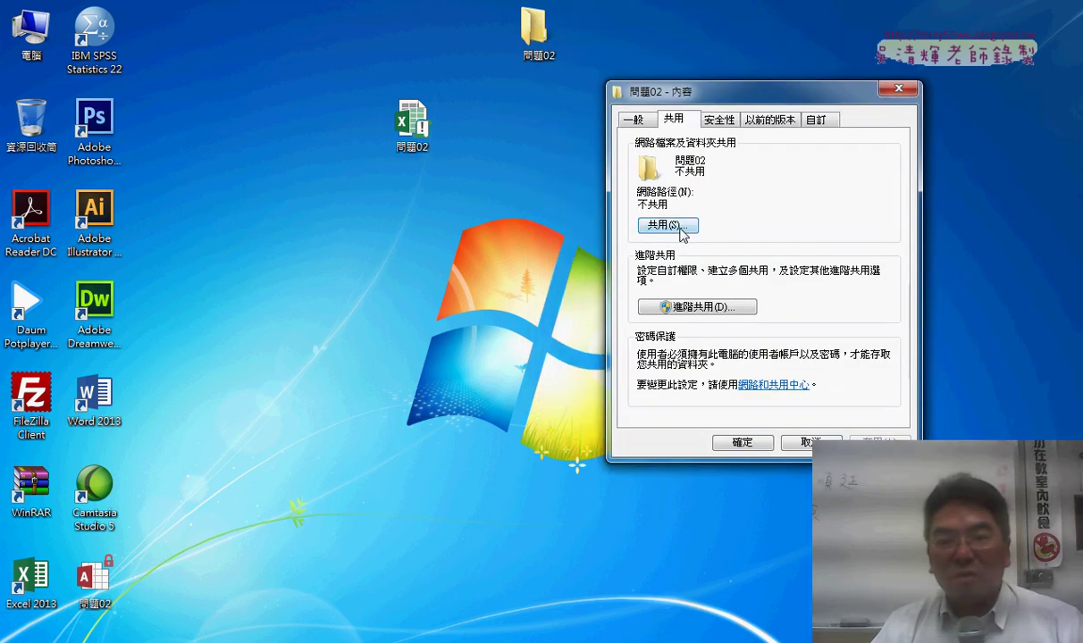
# Step: Add Everyone to the folder's sharing list and show Everyone's permission levels
pyautogui.click(668, 226)
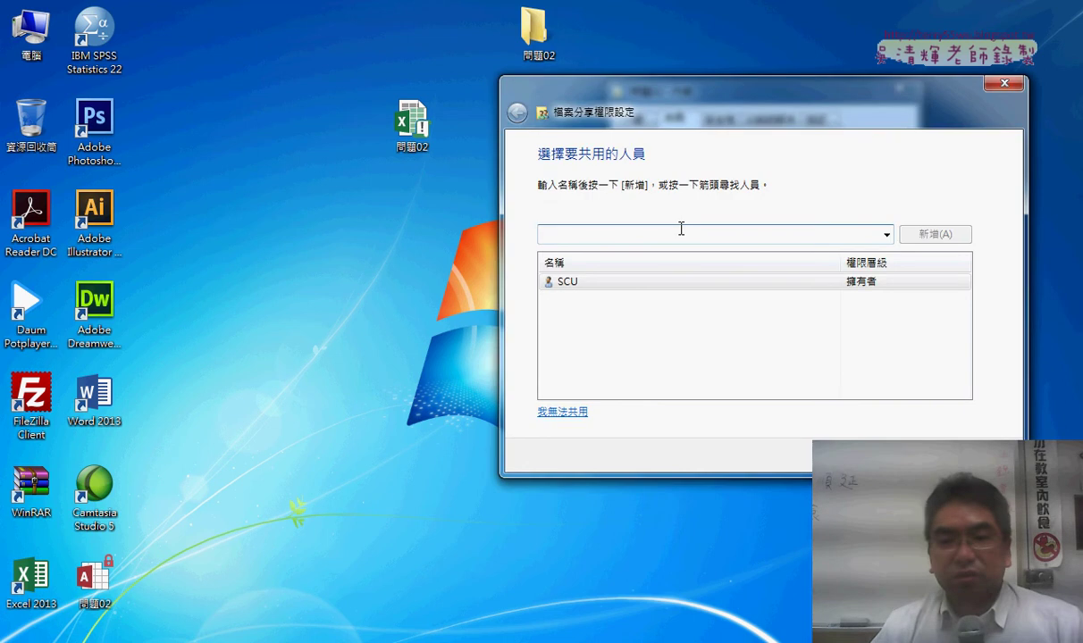
pyautogui.click(886, 235)
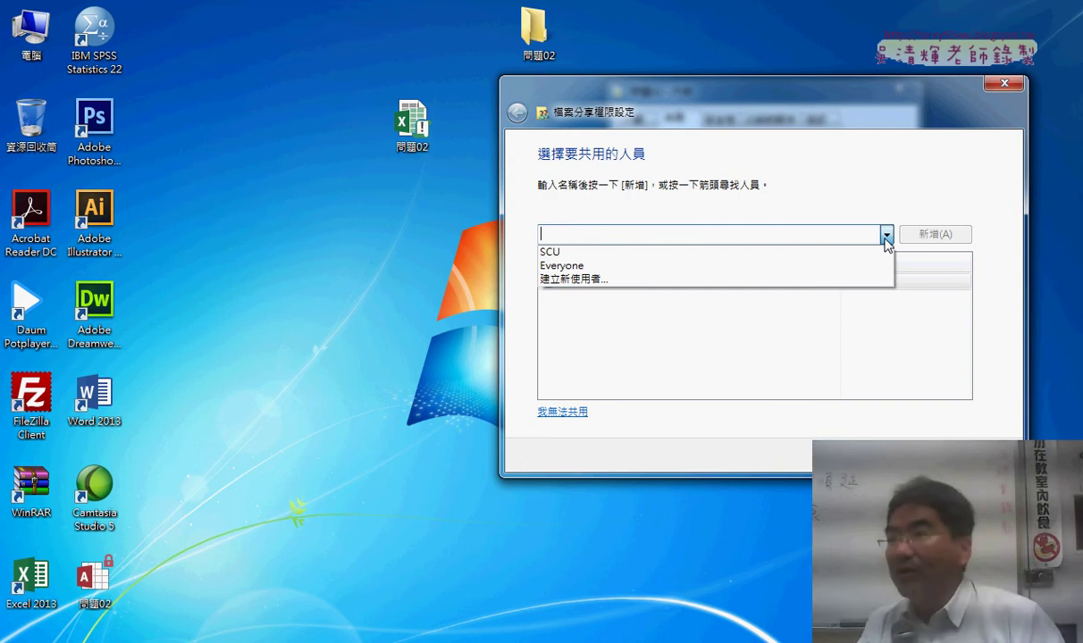
pyautogui.click(741, 267)
pyautogui.click(936, 238)
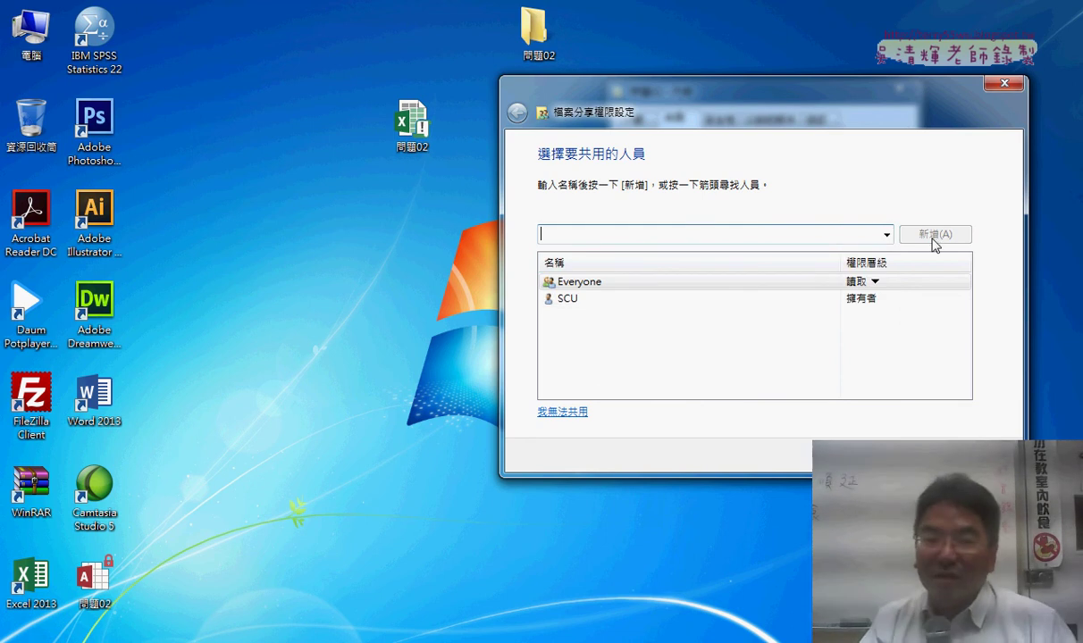
pyautogui.click(589, 281)
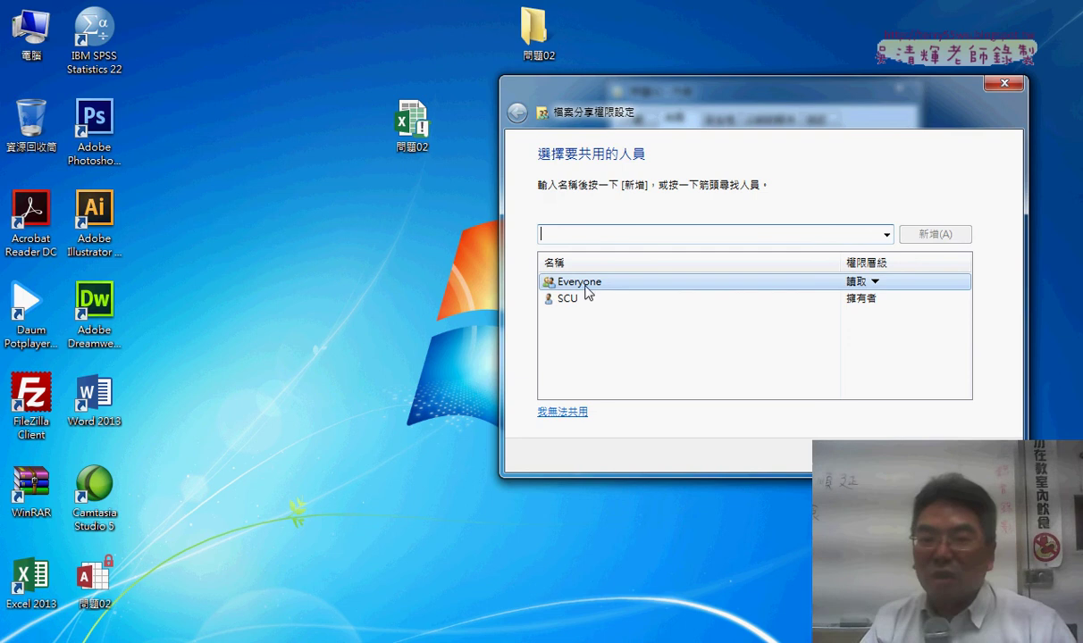
pyautogui.click(875, 283)
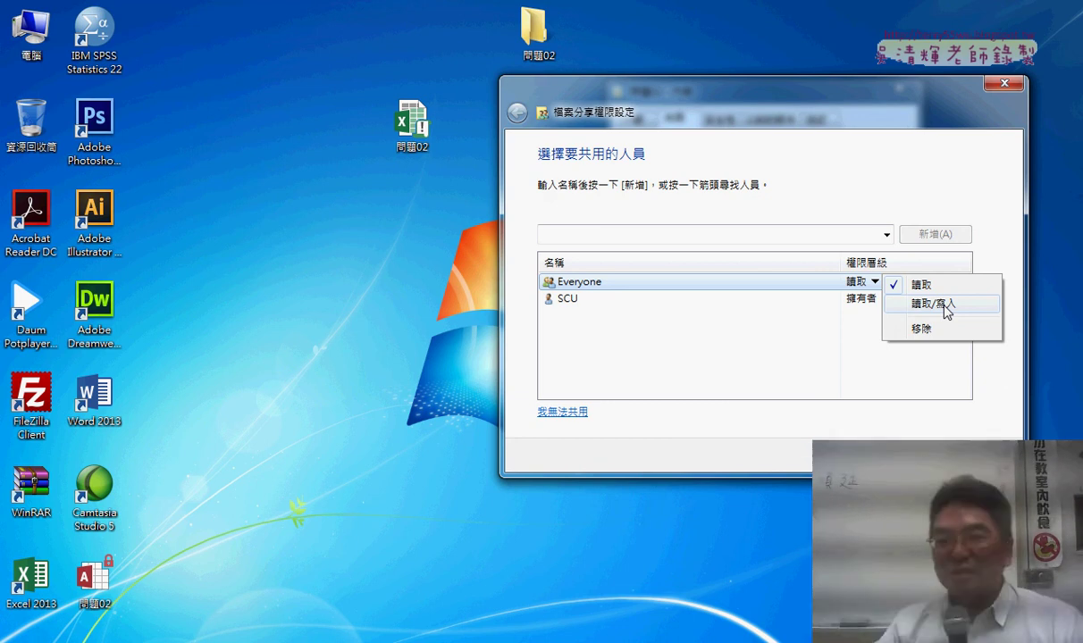
# Step: Give Everyone 讀取/寫入, share the folder, and copy its path \\PC935-T\Users\SCU\Desktop\問題02
pyautogui.click(945, 308)
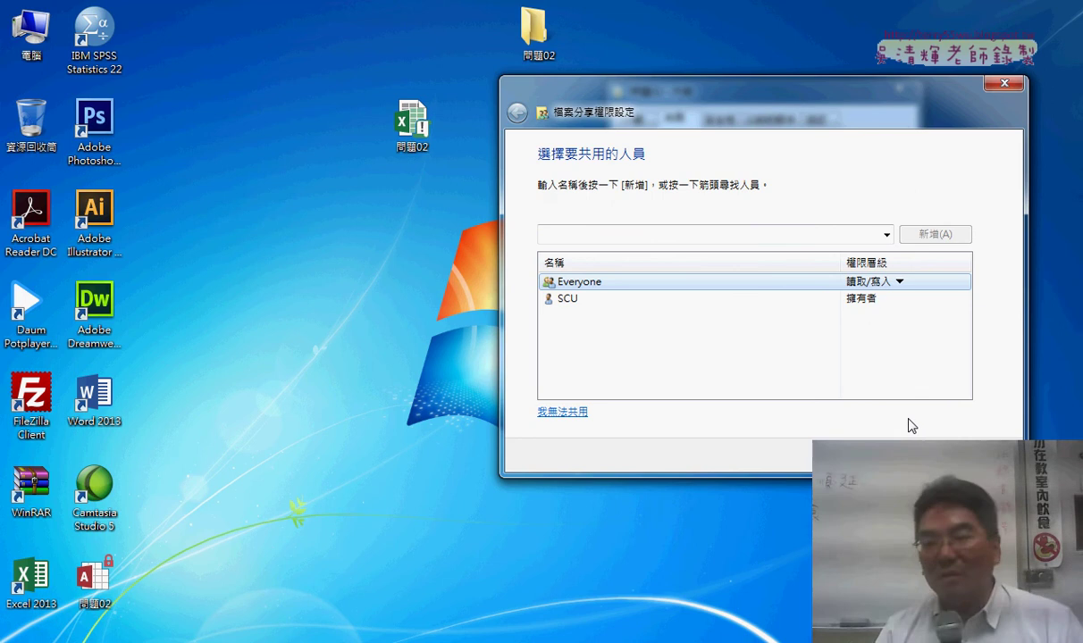
pyautogui.press('Return')
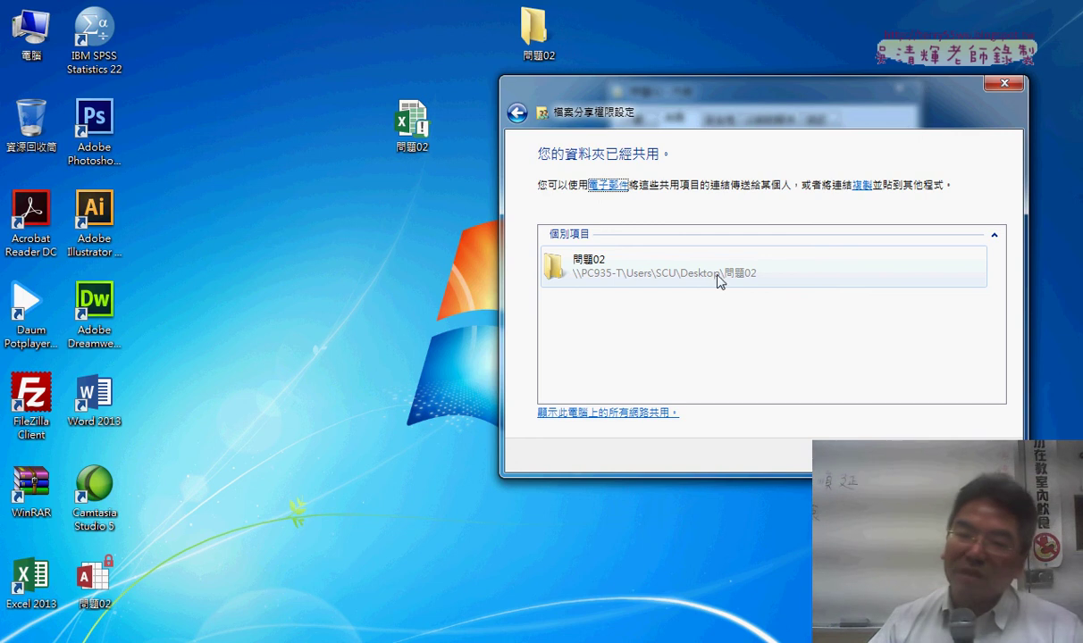
pyautogui.click(744, 283)
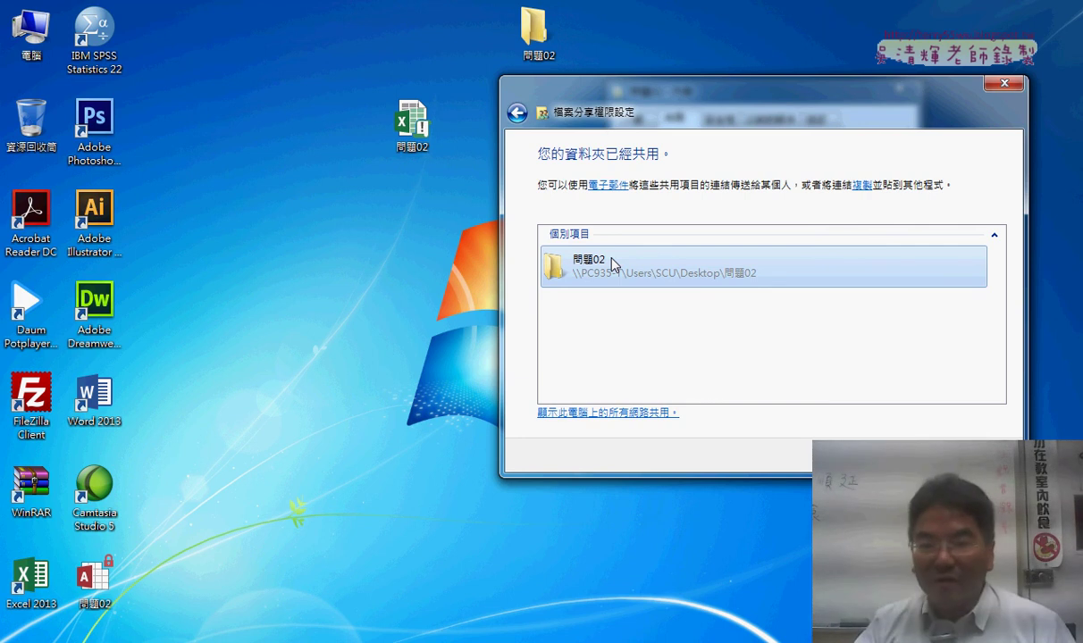
pyautogui.click(862, 185)
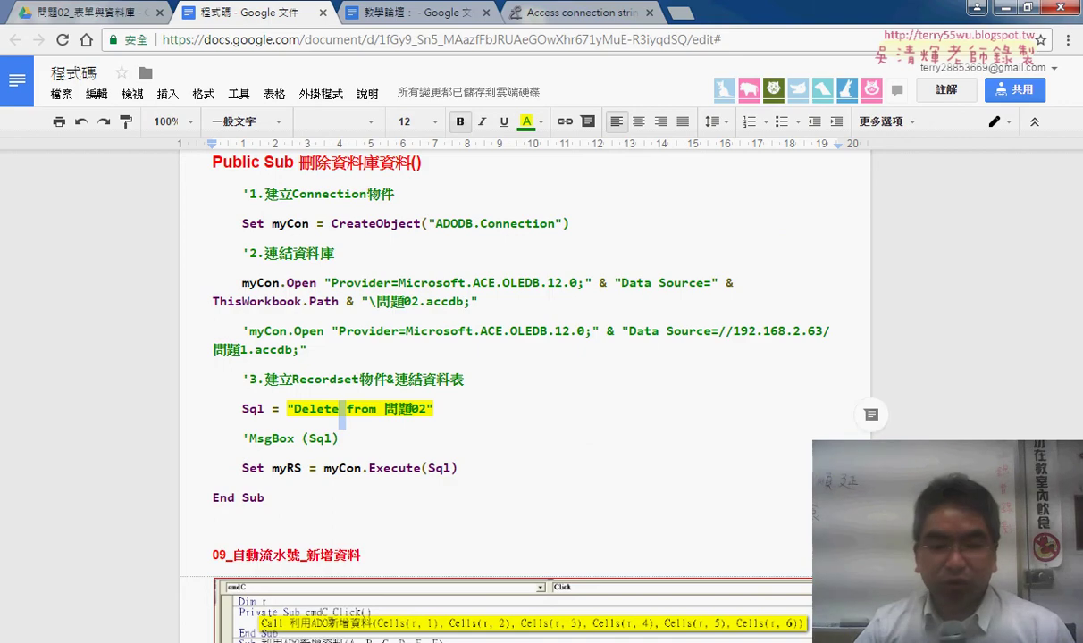
# Step: In the VBA editor, comment out the local ThisWorkbook.Path myCon.Open line and uncomment the network one
pyautogui.moveTo(223, 639)
pyautogui.click(288, 567)
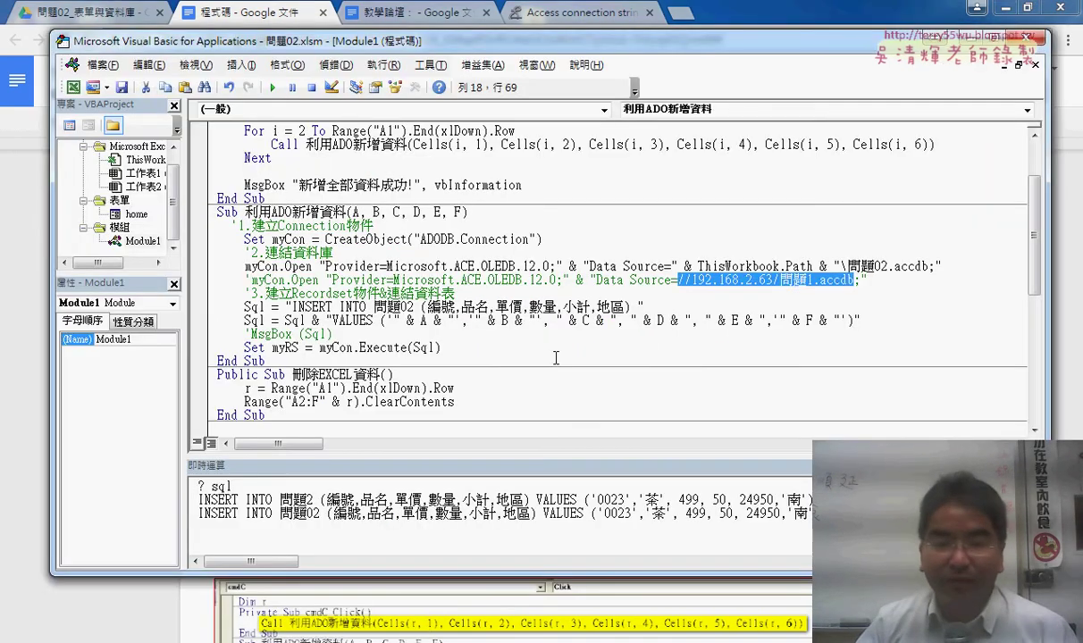
pyautogui.click(657, 259)
pyautogui.click(244, 262)
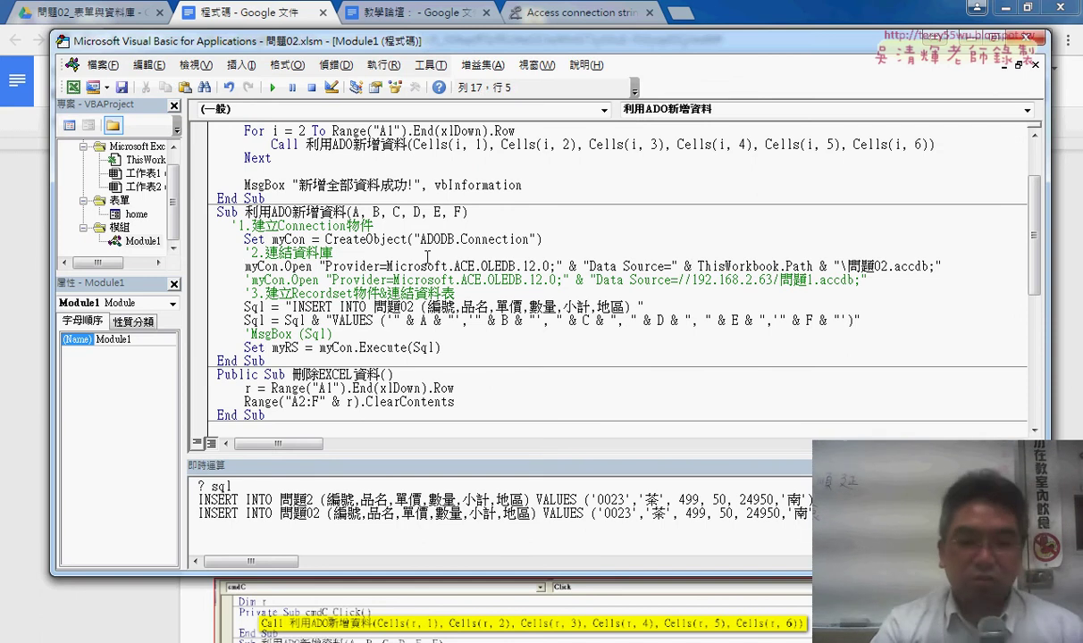
pyautogui.hotkey('shift', 'Right')
pyautogui.hotkey('shift', 'Right')
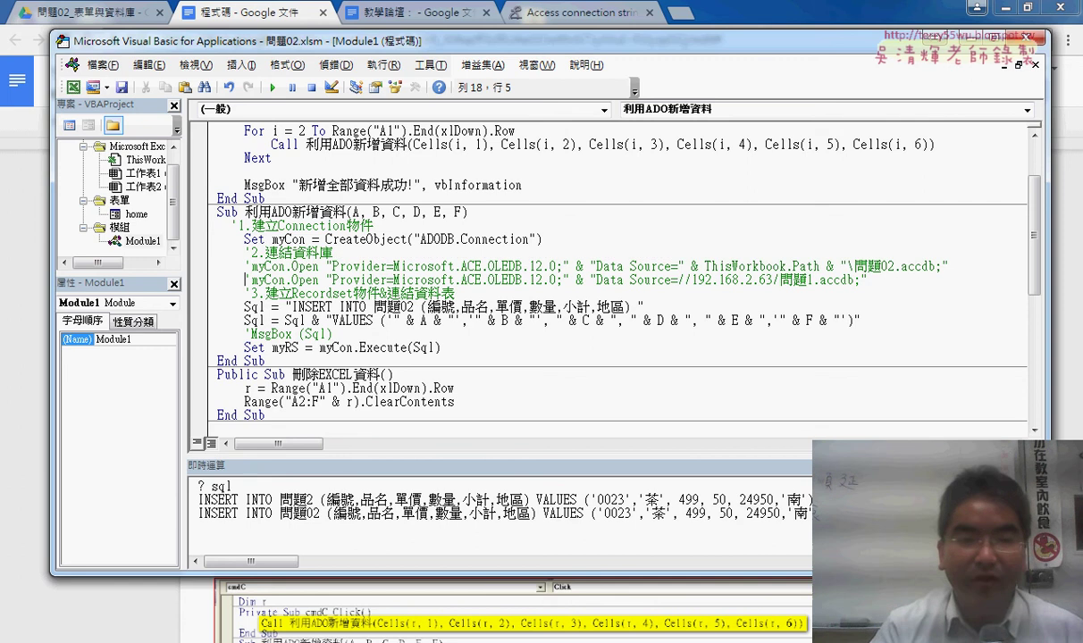
pyautogui.click(253, 279)
pyautogui.press('BackSpace')
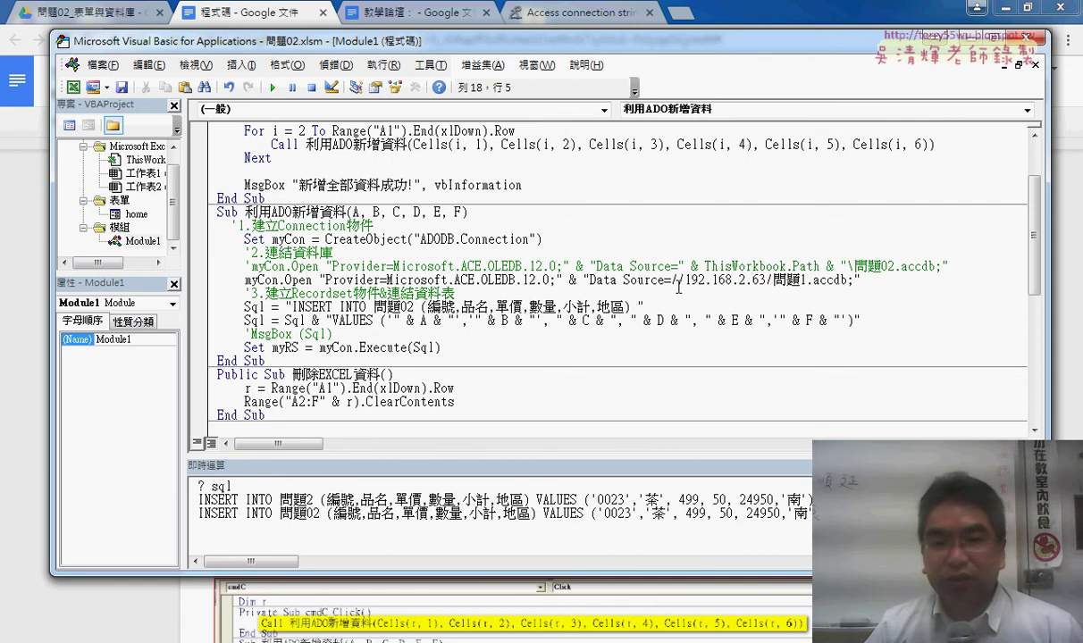
# Step: Replace the old server path with the pasted shared folder path and clean up leftover text
pyautogui.moveTo(683, 282); pyautogui.dragTo(850, 282)
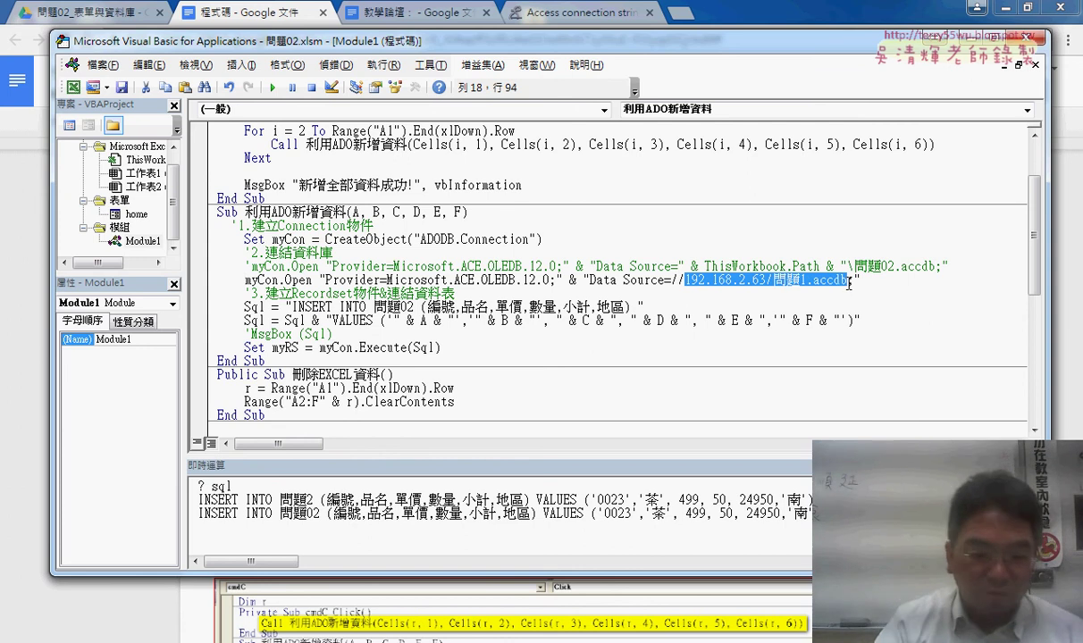
pyautogui.write('問題02 (file://PC935-T/Users/SCU/Desktop/問題02)')
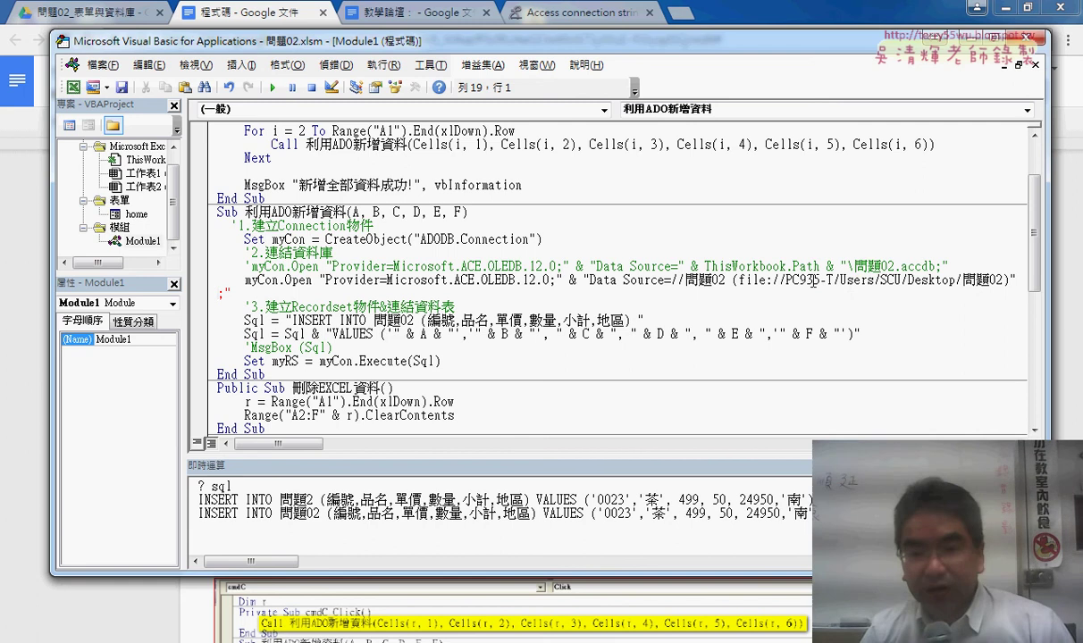
pyautogui.moveTo(685, 282); pyautogui.dragTo(781, 283)
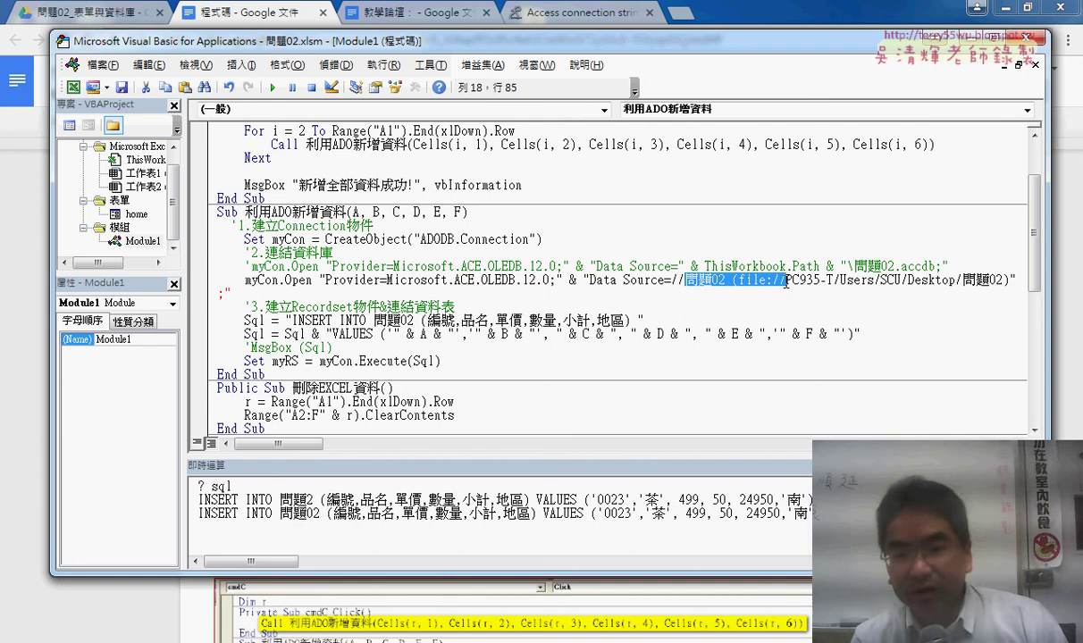
pyautogui.press('Delete')
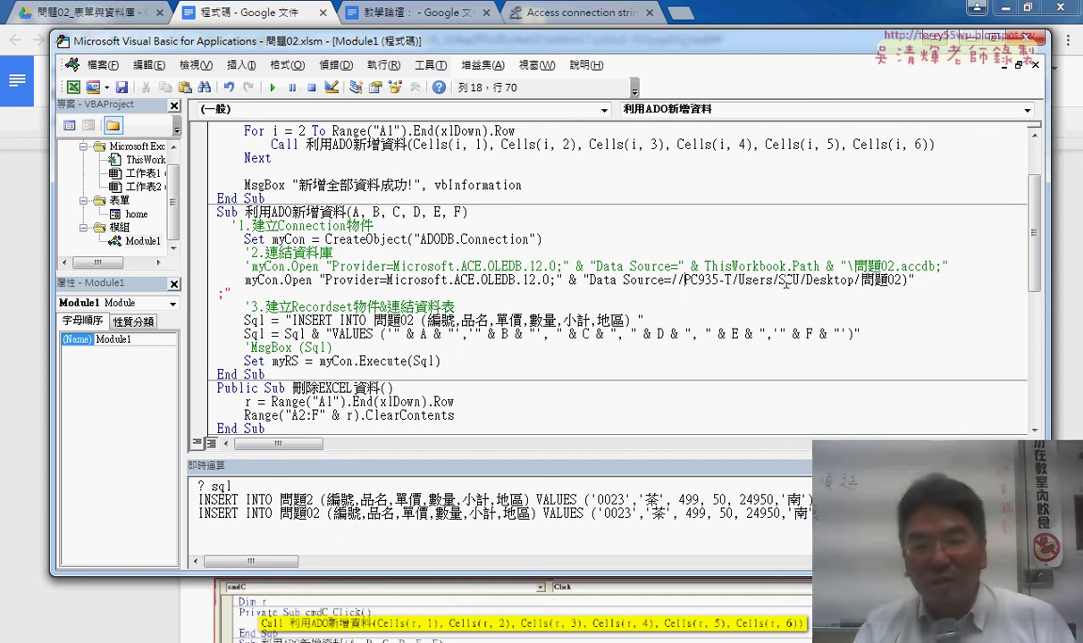
pyautogui.moveTo(686, 282); pyautogui.dragTo(738, 284)
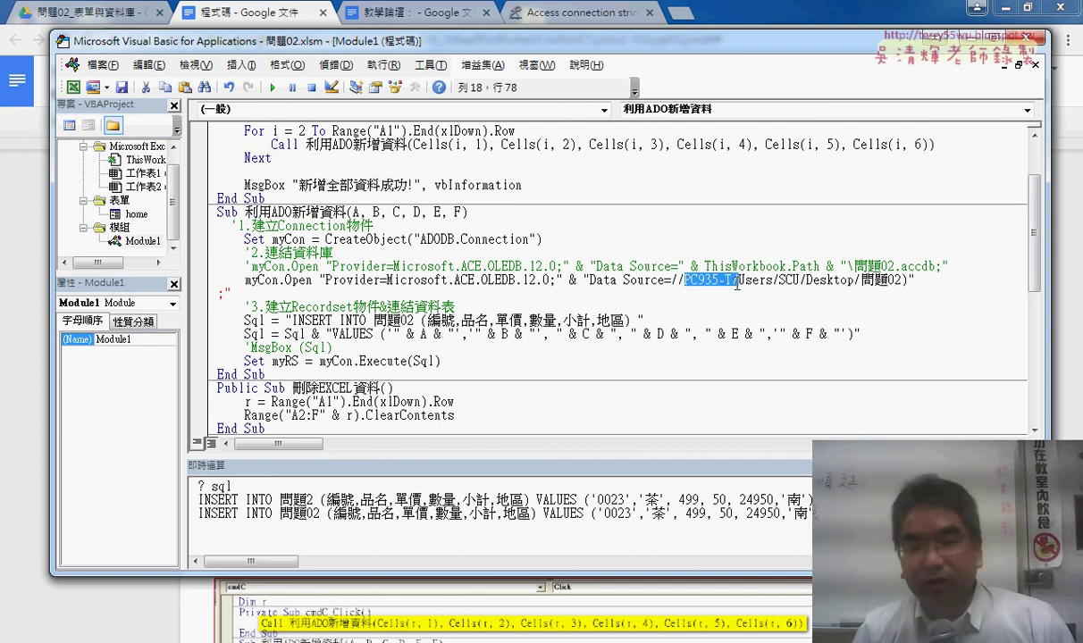
pyautogui.press('Right')
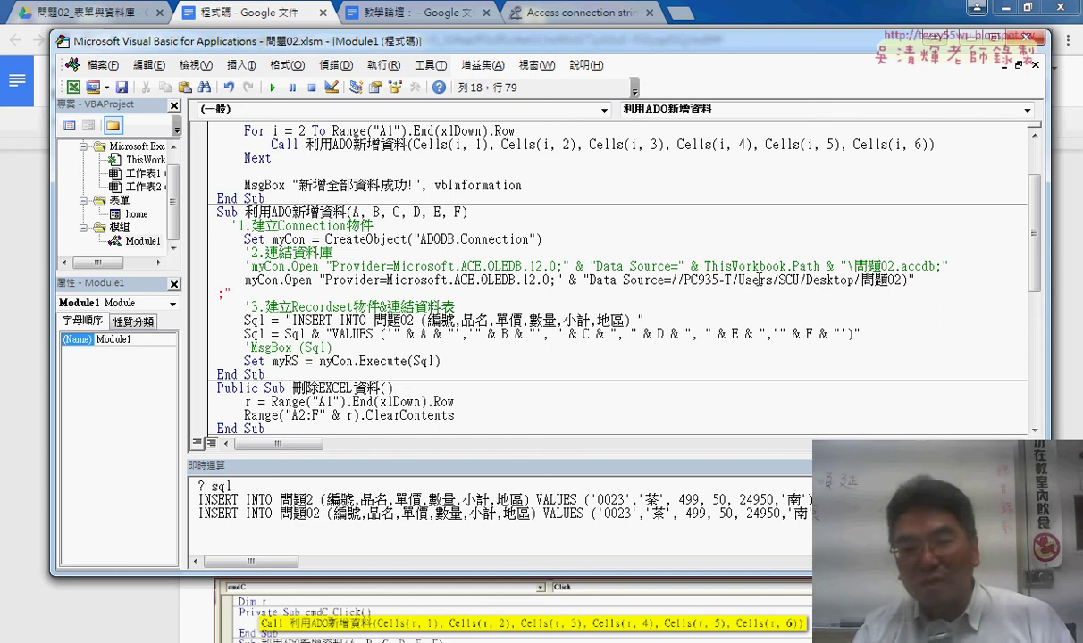
pyautogui.moveTo(902, 280); pyautogui.dragTo(908, 279)
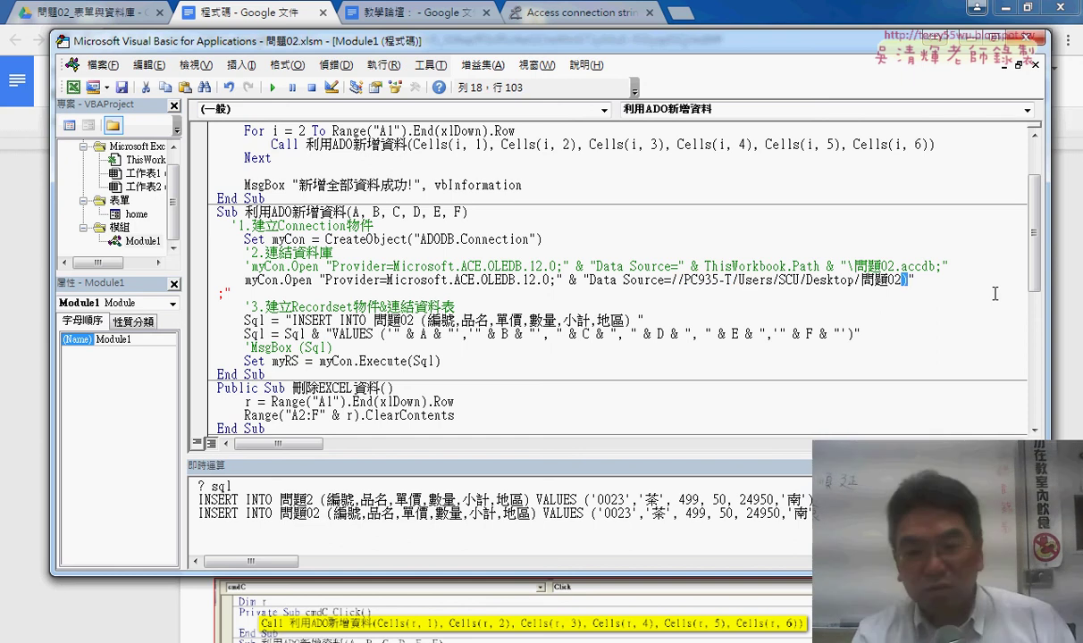
pyautogui.press('Delete')
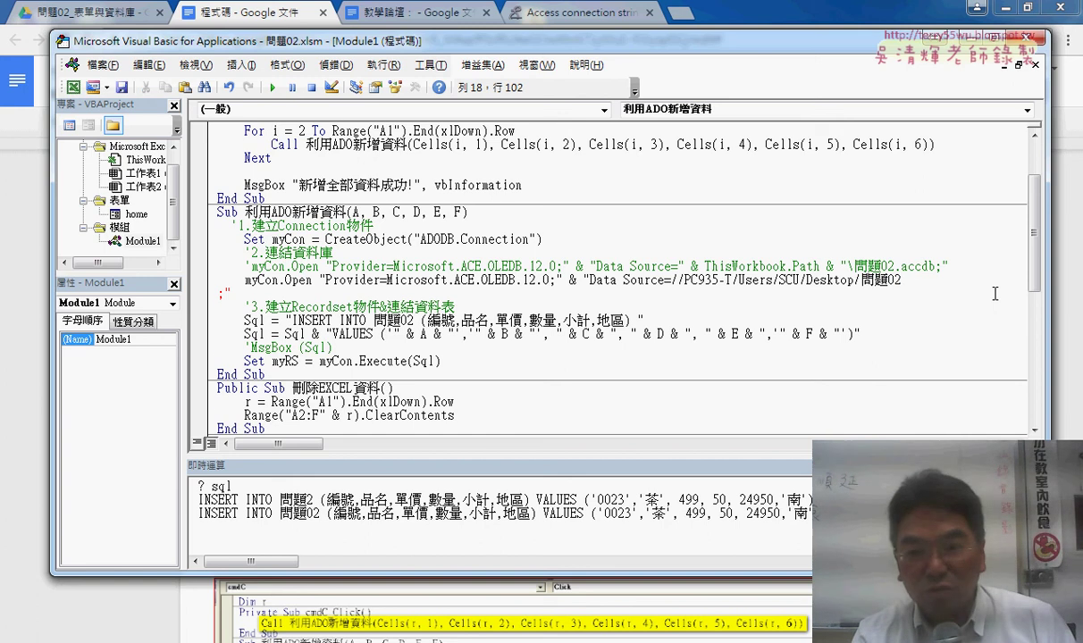
pyautogui.press('Delete')
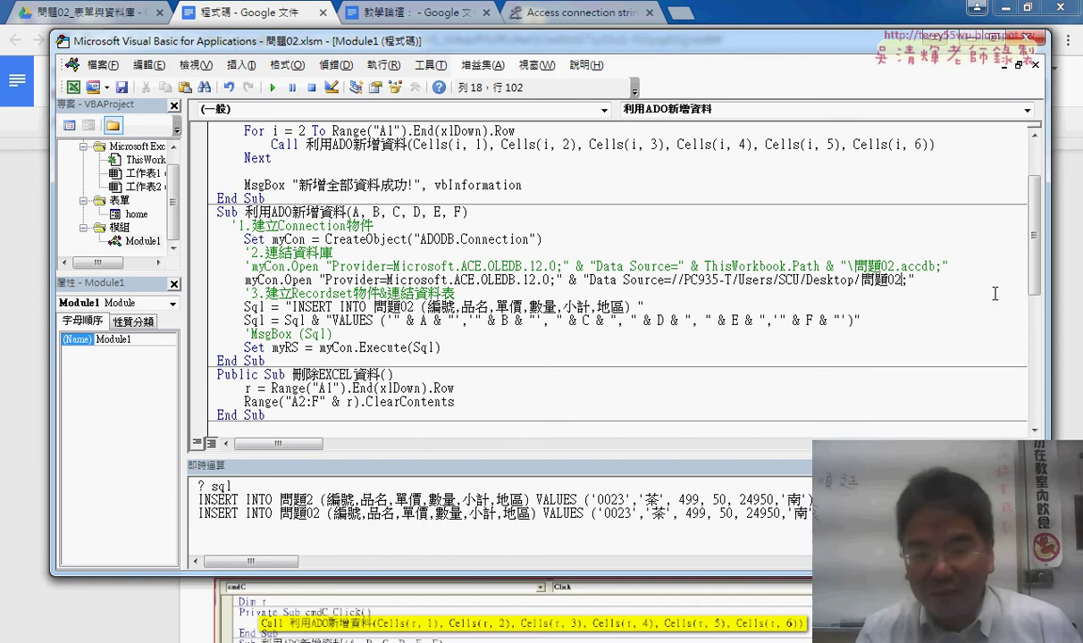
# Step: Append /問題02.accdb to the Data Source path and select the finished path
pyautogui.write('/')
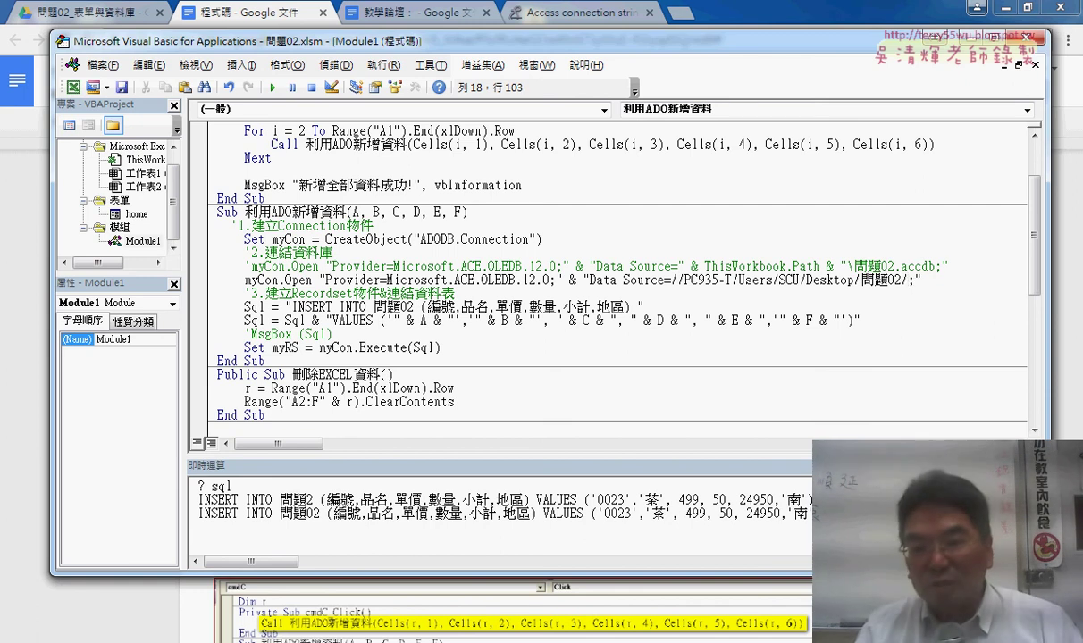
pyautogui.moveTo(938, 266); pyautogui.dragTo(863, 266)
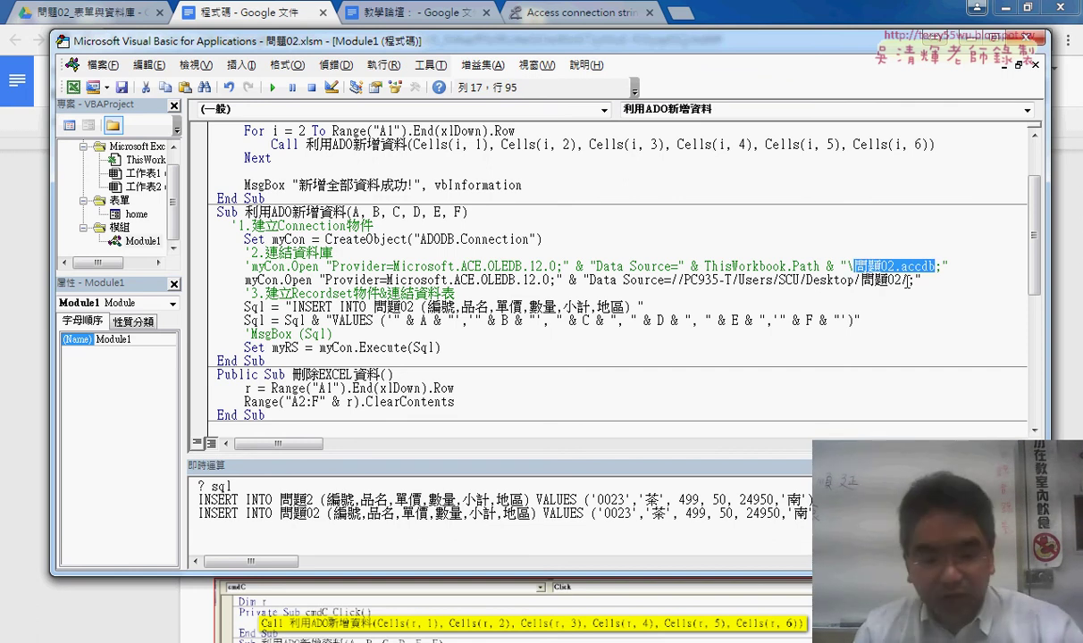
pyautogui.click(907, 280)
pyautogui.write('問題02.accdb')
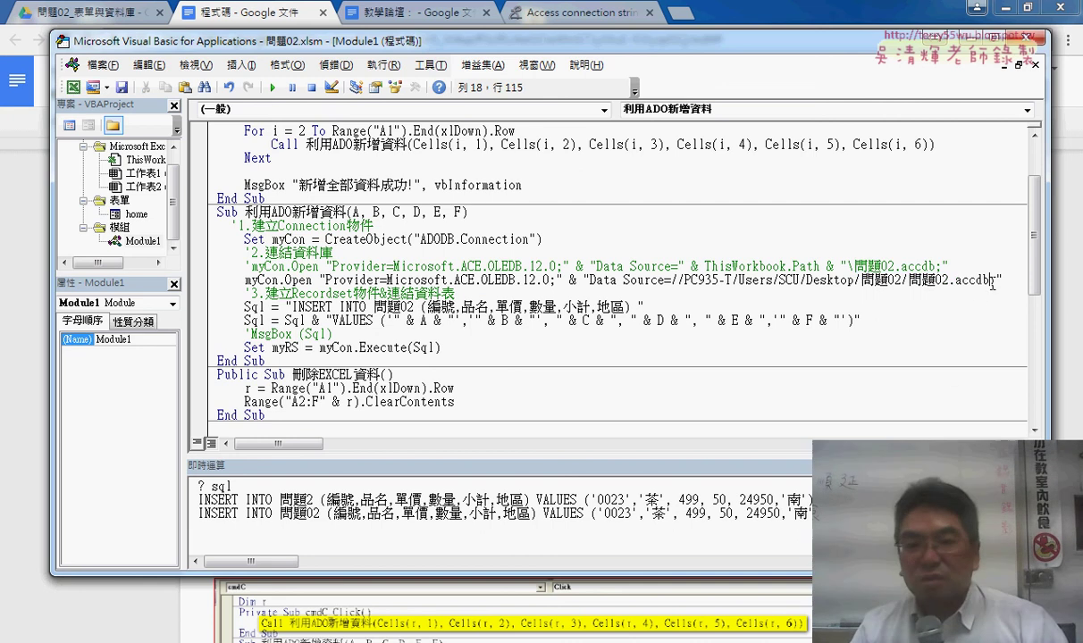
pyautogui.moveTo(991, 282); pyautogui.dragTo(590, 280)
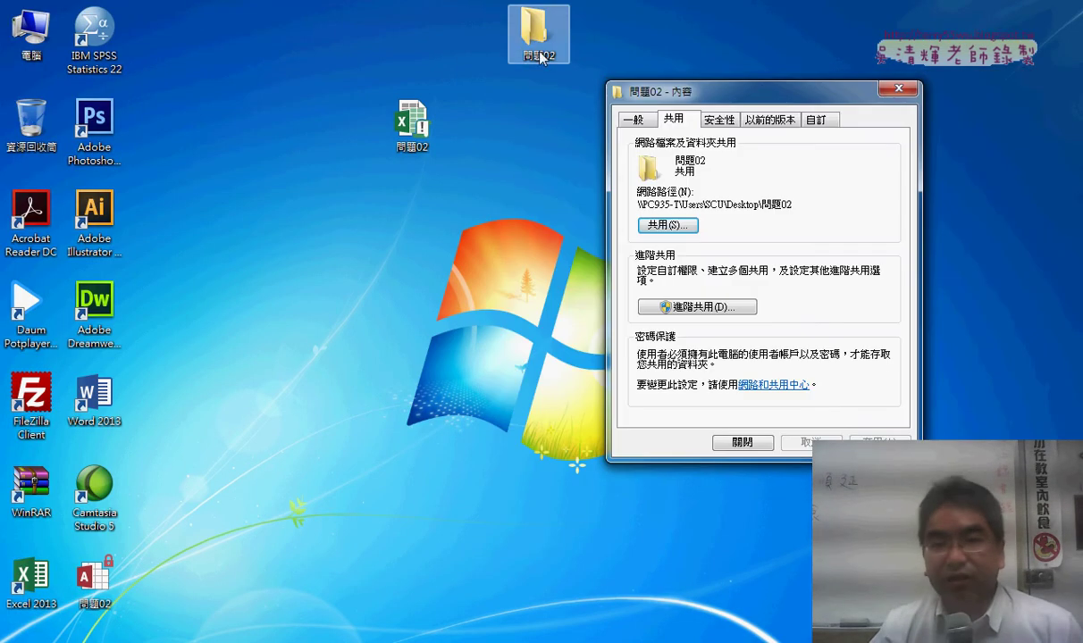
# Step: Check the database sits in the 問題02 folder, then confirm Everyone's 讀取/寫入 sharing permission
pyautogui.doubleClick(536, 35)
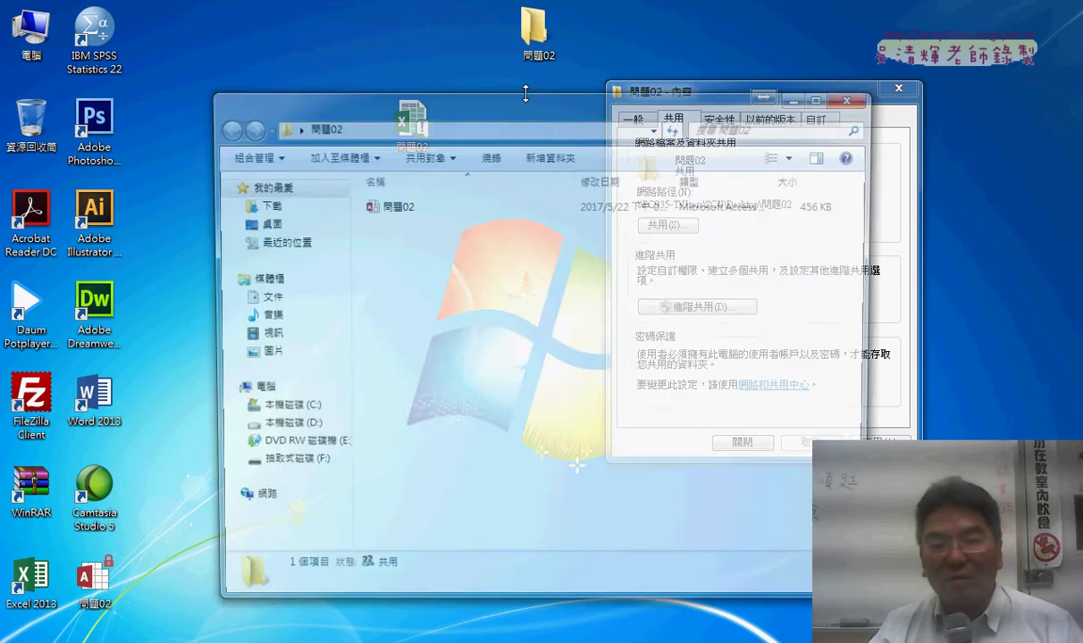
pyautogui.click(412, 215)
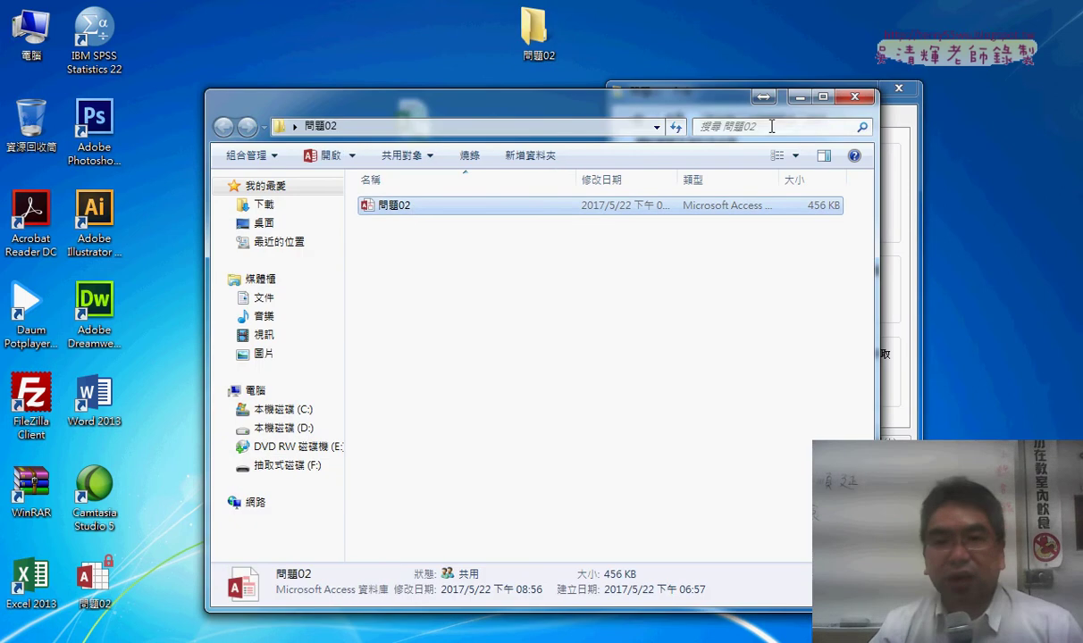
pyautogui.click(855, 97)
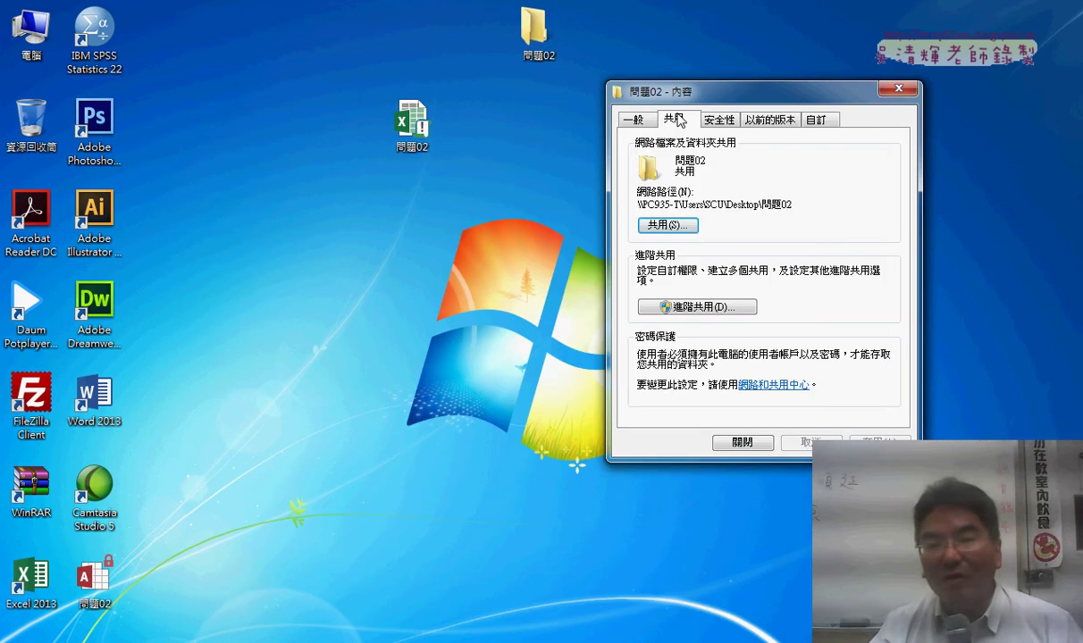
pyautogui.click(670, 226)
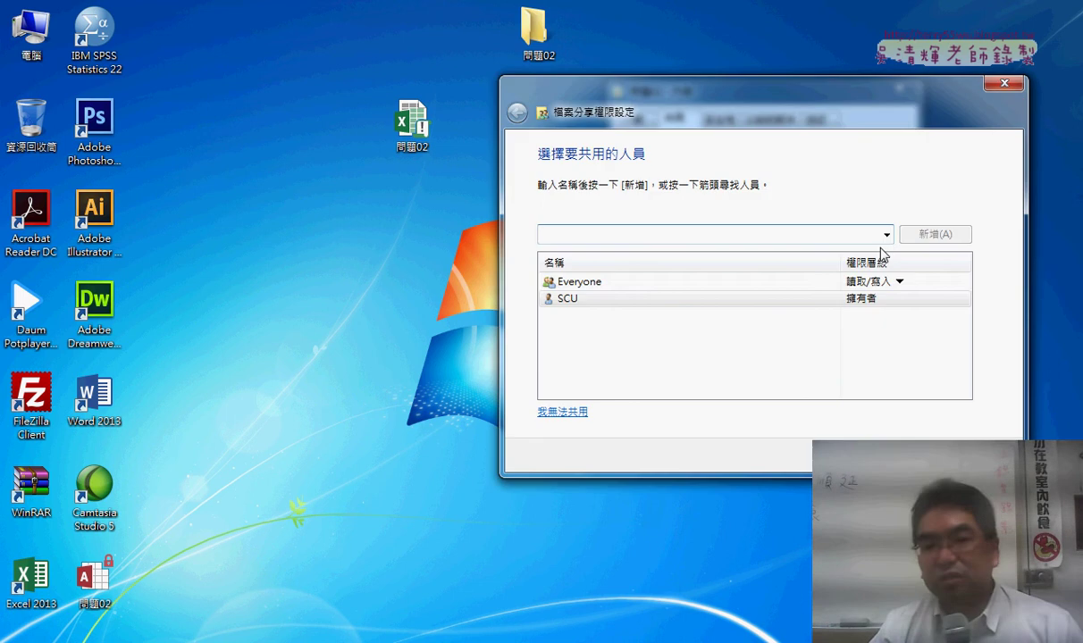
pyautogui.click(688, 284)
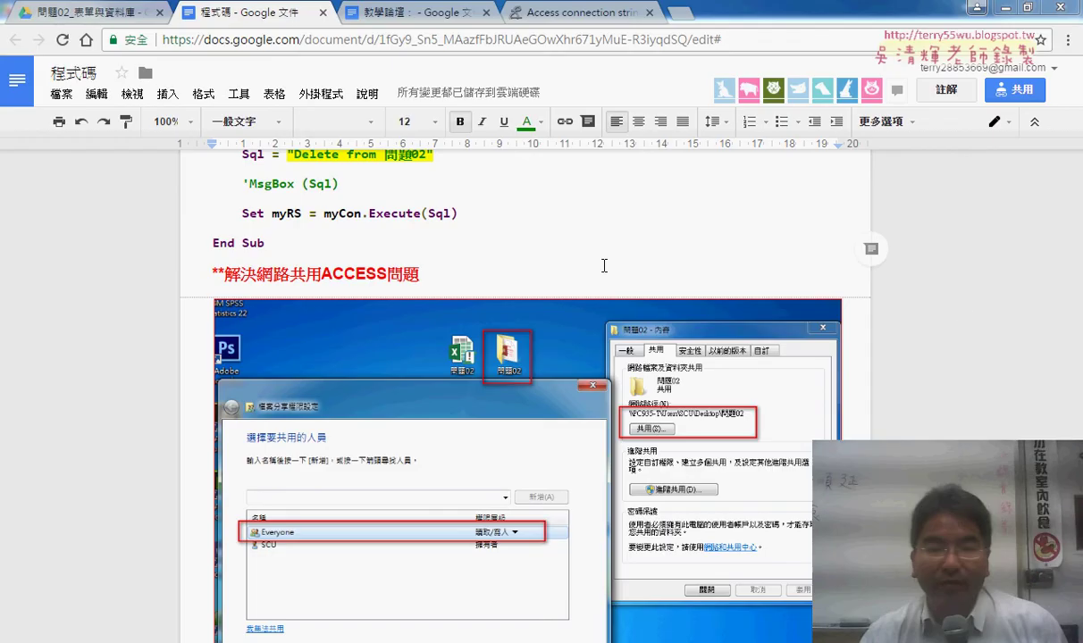
# Step: Highlight the network-sharing fix heading and scroll down to the myCon.Open connection string
pyautogui.moveTo(257, 274); pyautogui.dragTo(386, 277)
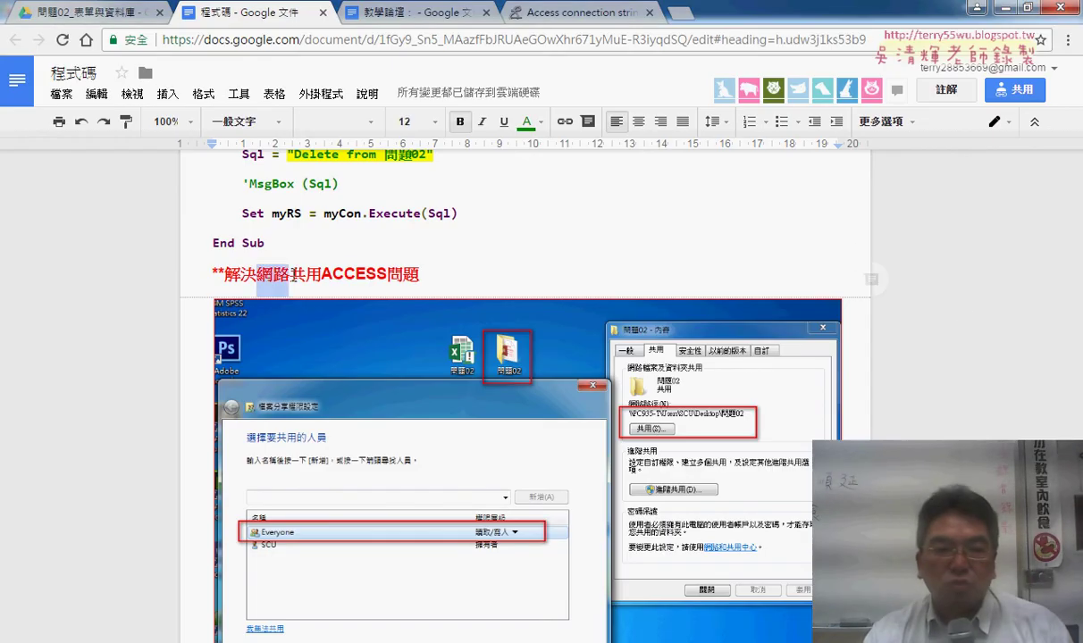
pyautogui.scroll(-1, 614, 259)
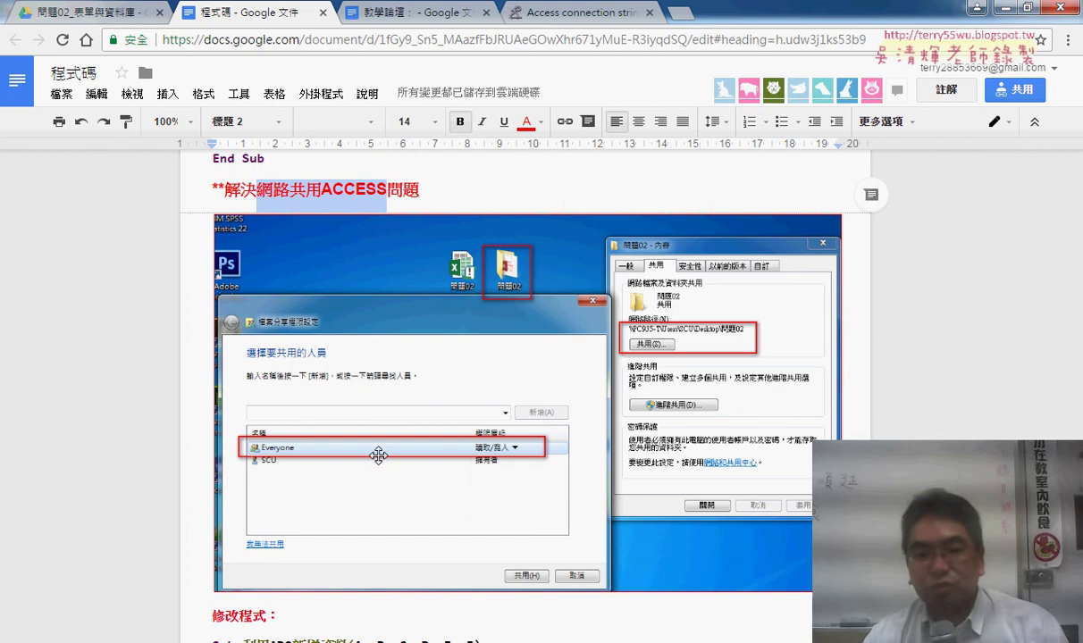
pyautogui.scroll(-2, 376, 427)
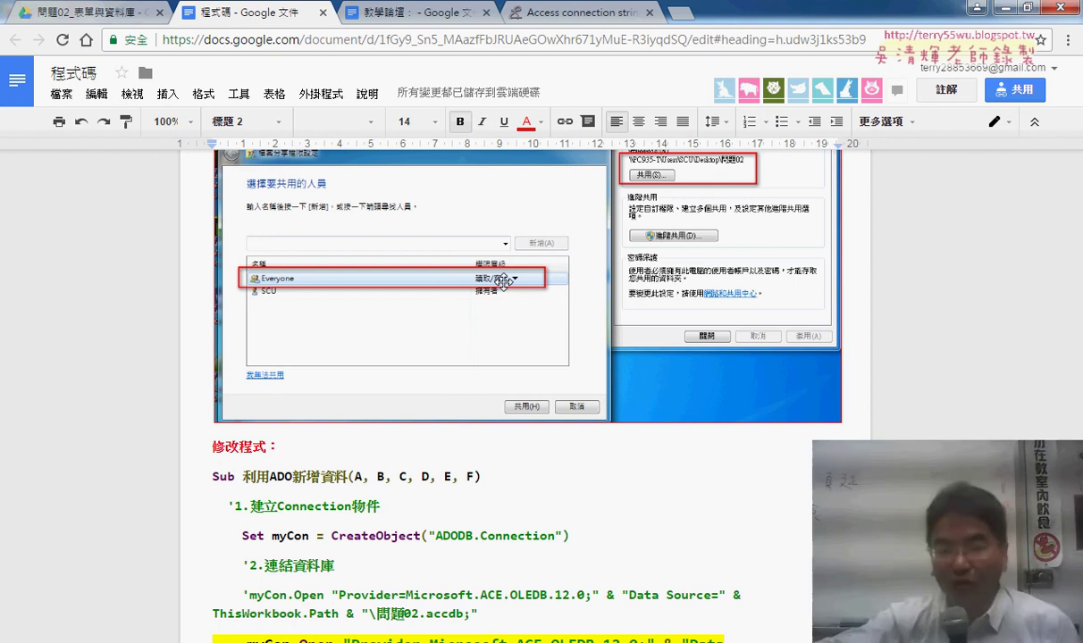
pyautogui.scroll(-4, 650, 333)
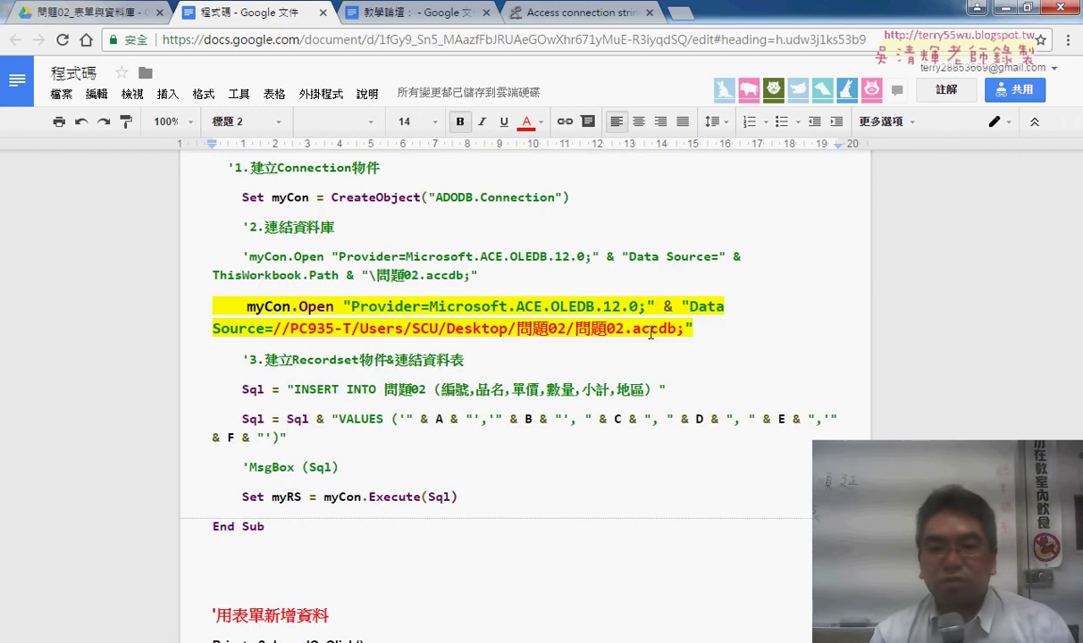
# Step: Select the host name PC935-T in the //PC935-T/Users/SCU/ Data Source path, then switch to network settings
pyautogui.click(699, 332)
pyautogui.moveTo(273, 328); pyautogui.dragTo(681, 329)
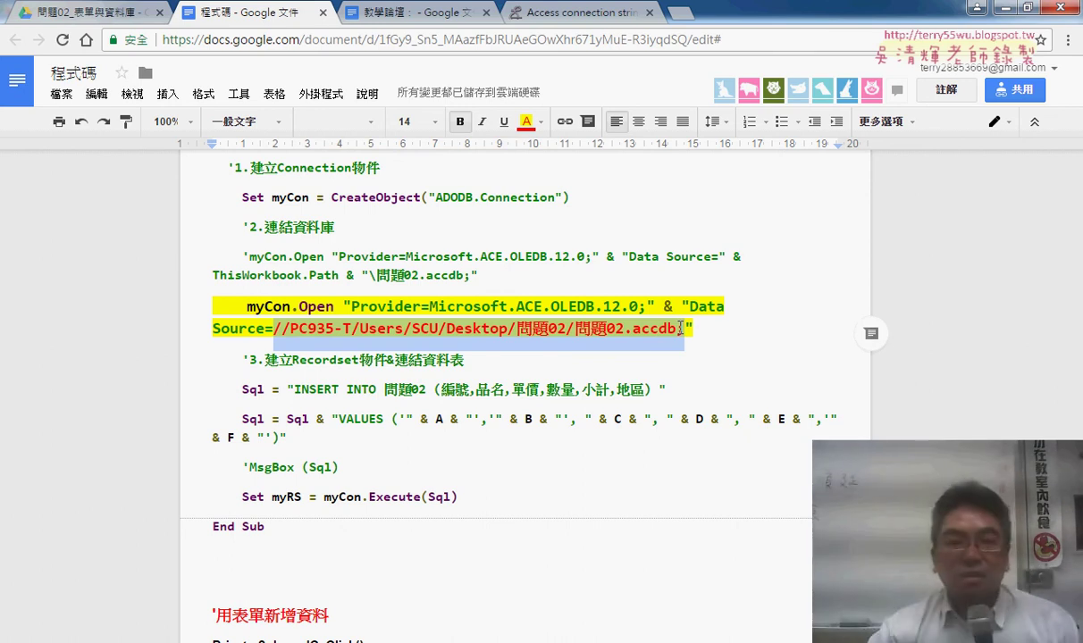
pyautogui.moveTo(289, 328); pyautogui.dragTo(354, 326)
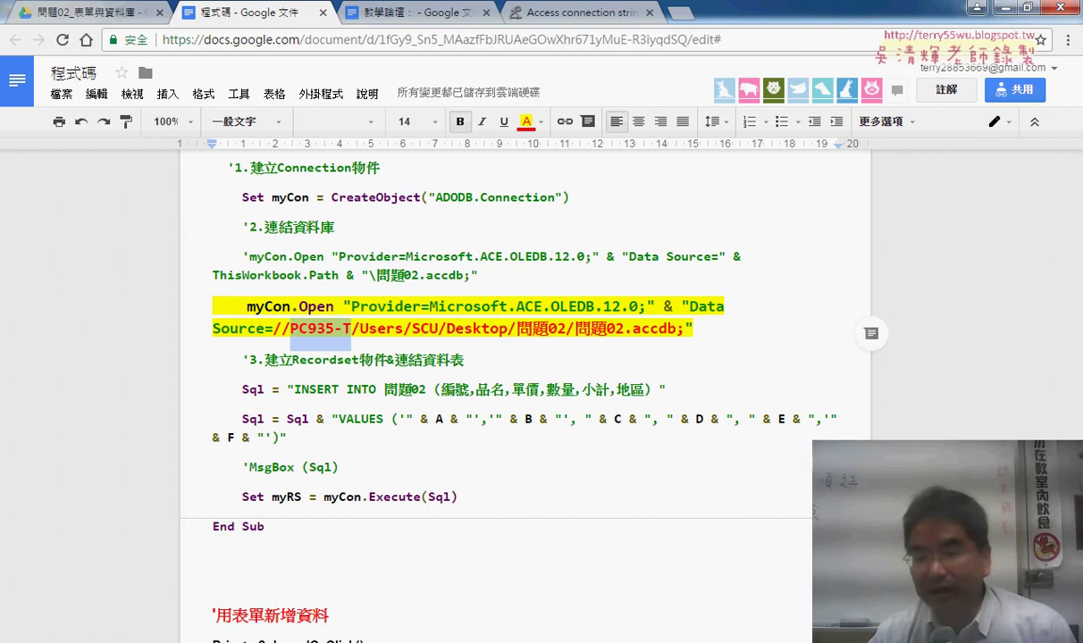
pyautogui.hotkey('alt', 'Tab')
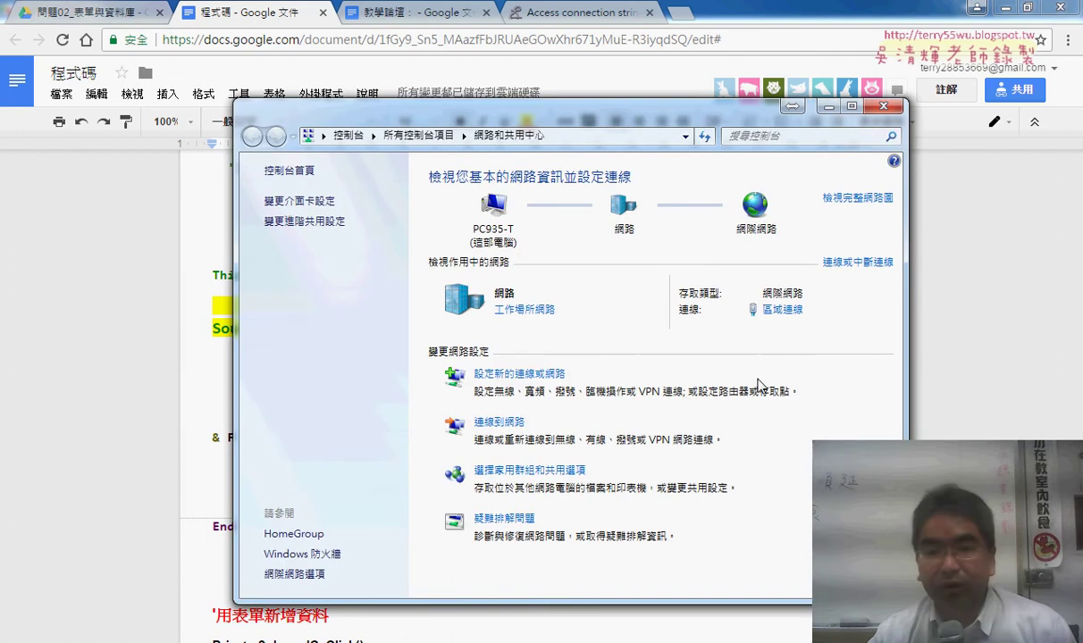
# Step: Read the IPv4 address 163.14.15.45 from the 區域連線 connection details
pyautogui.click(782, 309)
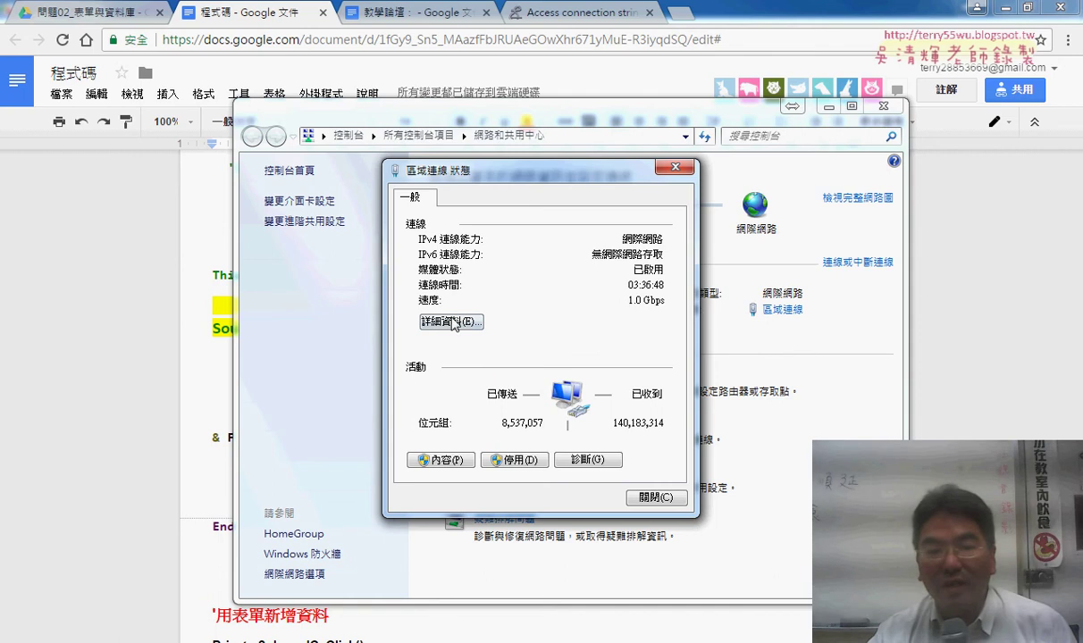
pyautogui.click(451, 322)
pyautogui.click(572, 315)
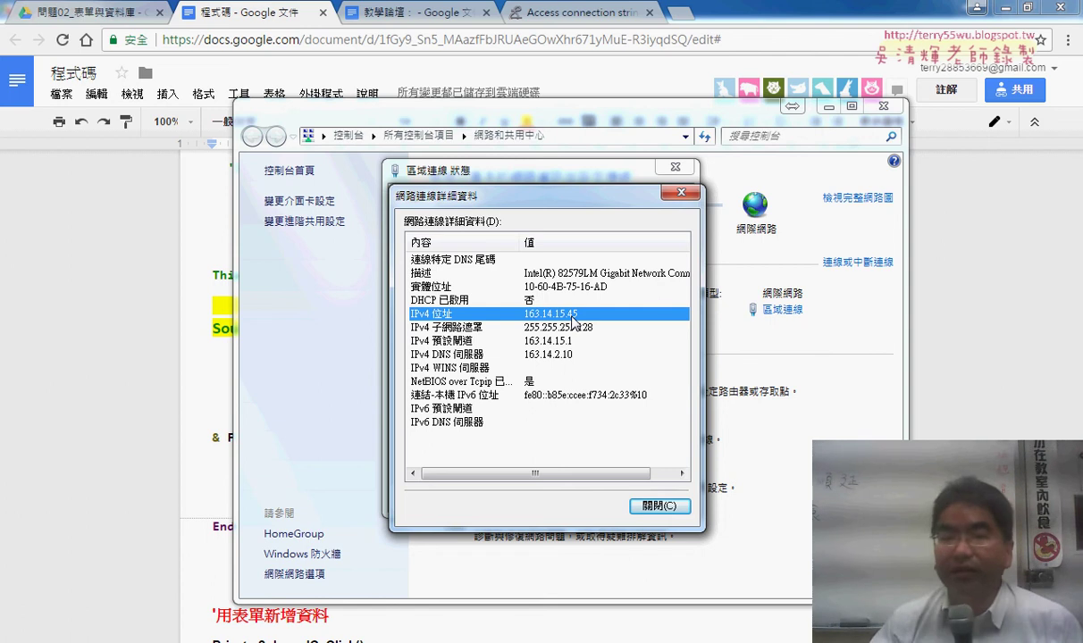
# Step: Close the network dialogs and select Users/SCU/Desktop in the Google Docs path
pyautogui.click(679, 193)
pyautogui.click(676, 167)
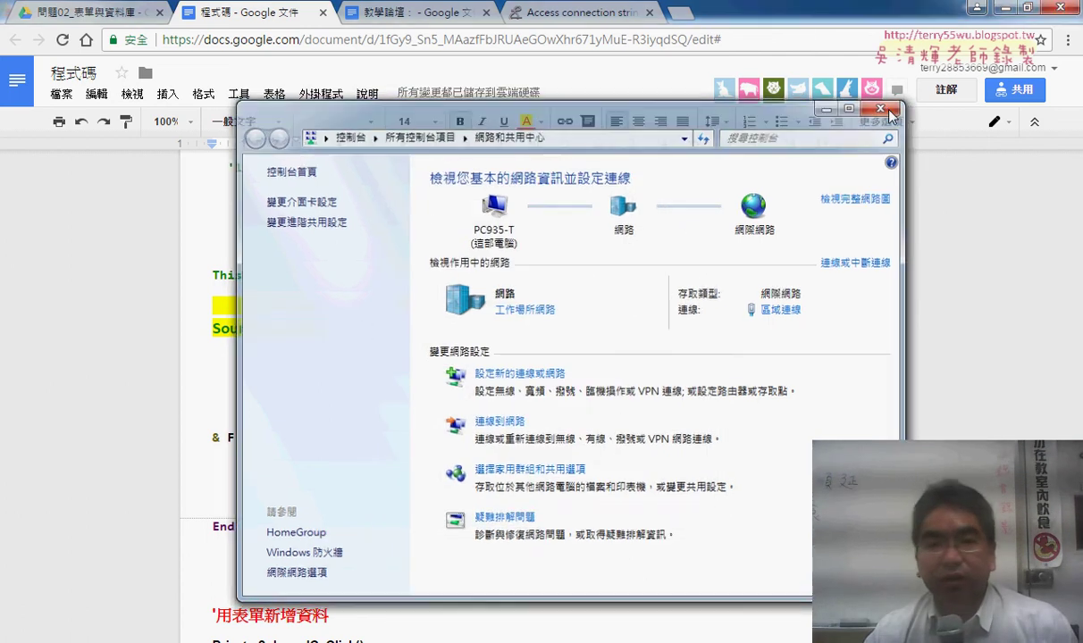
pyautogui.click(883, 106)
pyautogui.moveTo(359, 329); pyautogui.dragTo(686, 327)
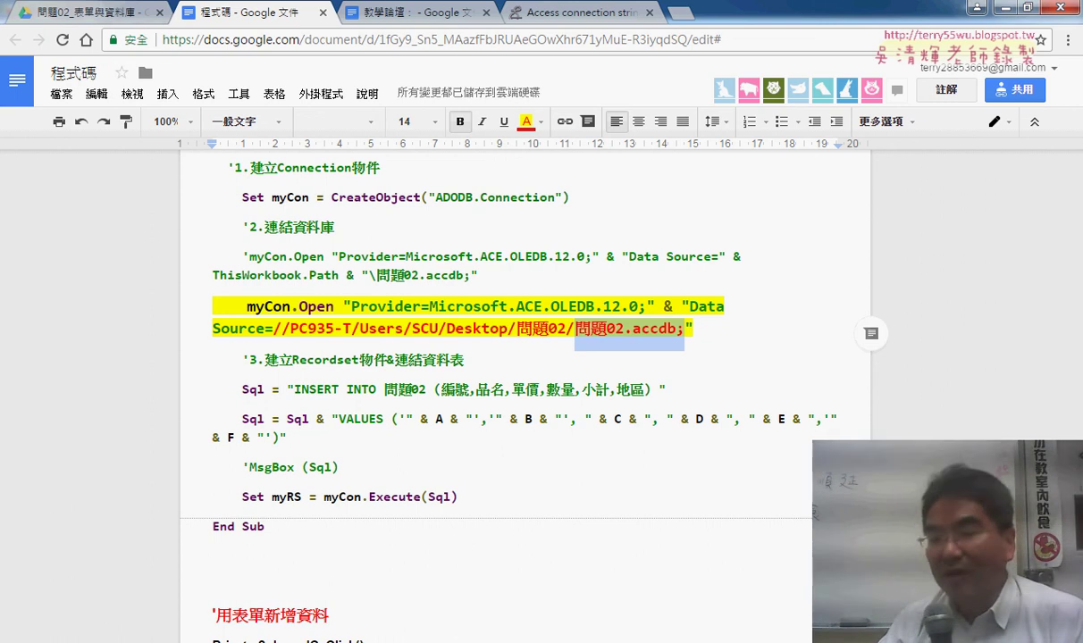
# Step: Set 關閉以密碼保護的共用 under the 公用 profile, save, and reopen 進階共用設定 to confirm
pyautogui.hotkey('alt', 'Tab')
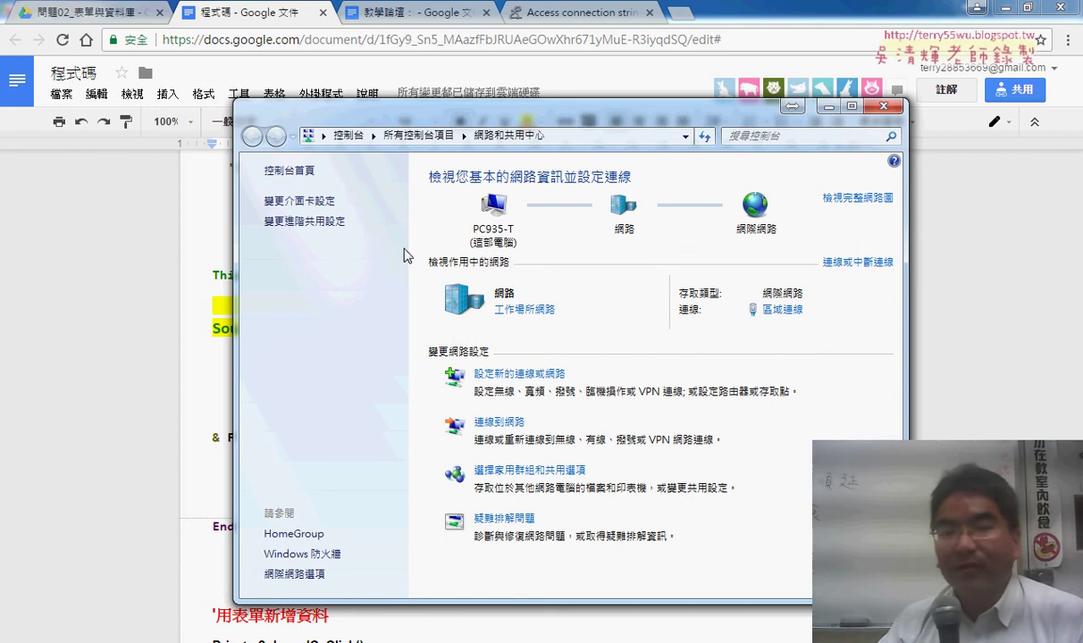
pyautogui.click(321, 230)
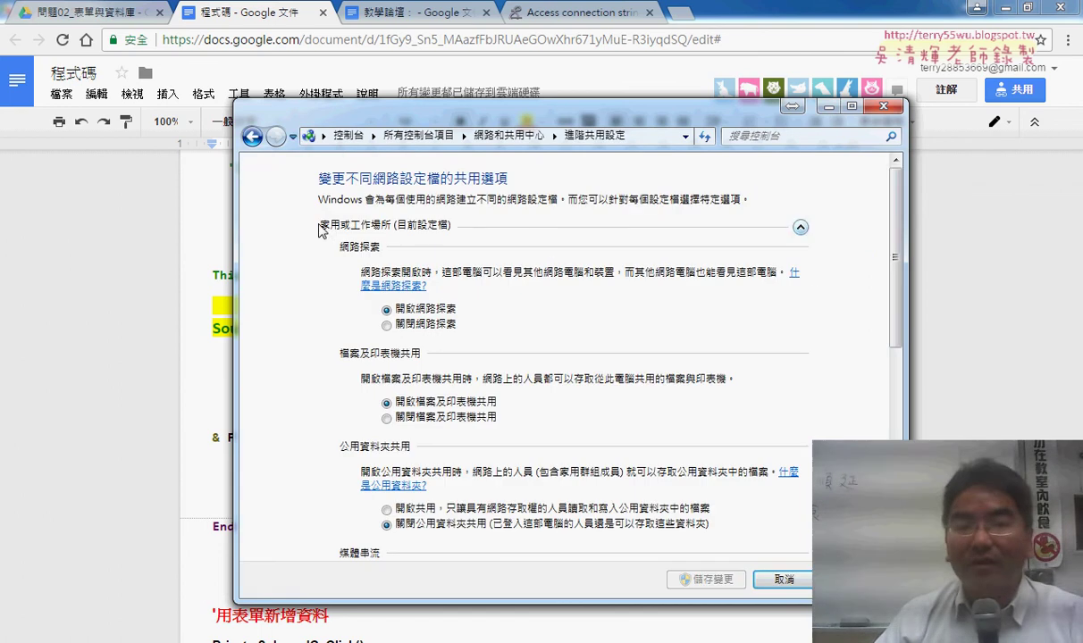
pyautogui.moveTo(895, 201); pyautogui.dragTo(895, 402)
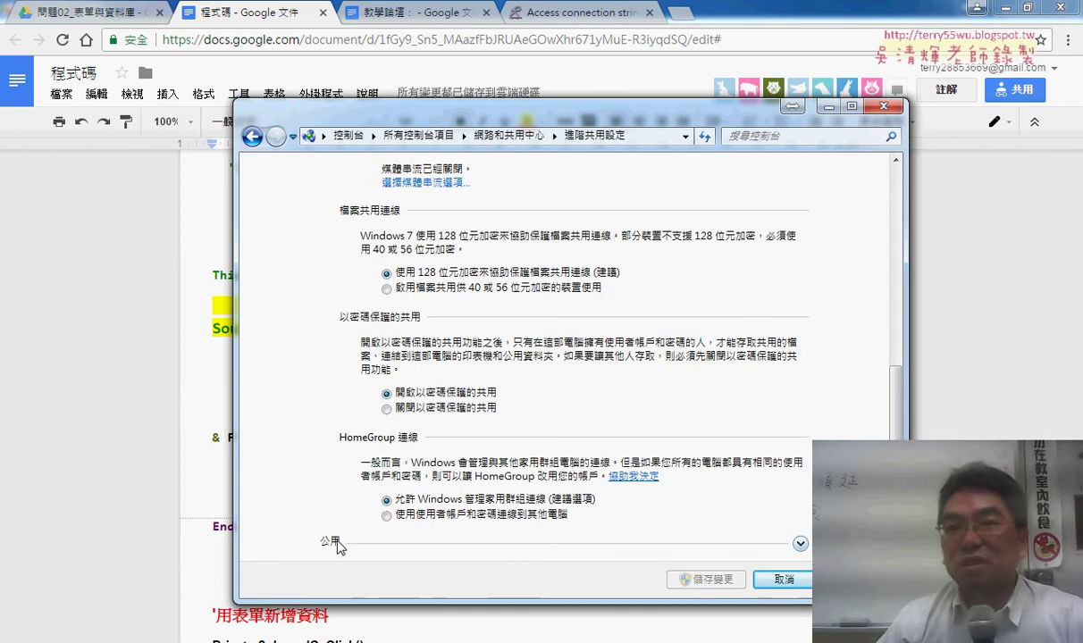
pyautogui.click(800, 543)
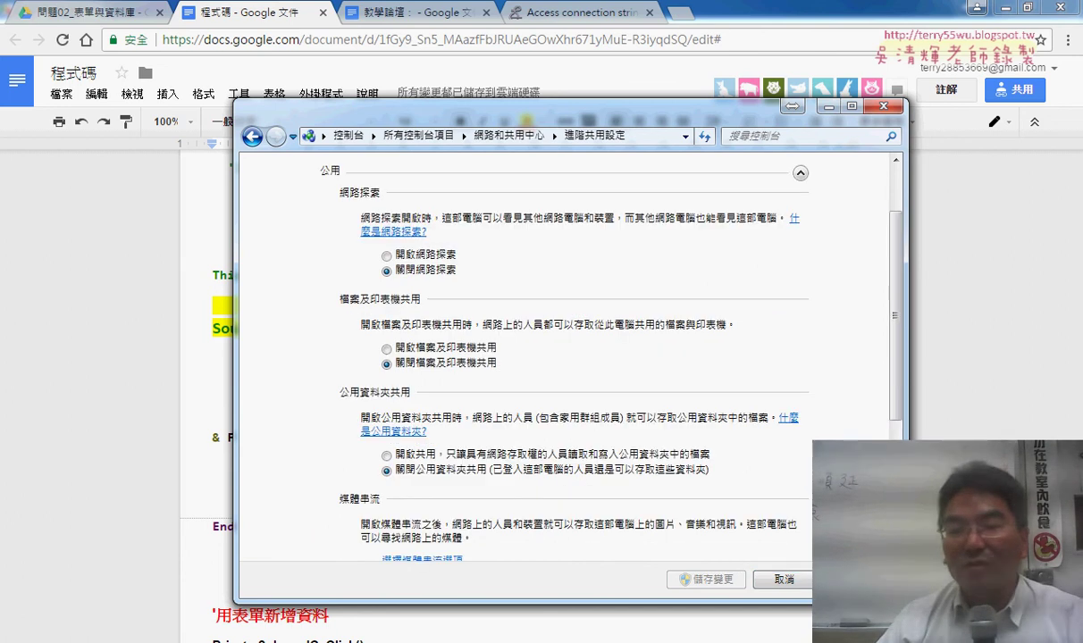
pyautogui.moveTo(901, 256); pyautogui.dragTo(899, 482)
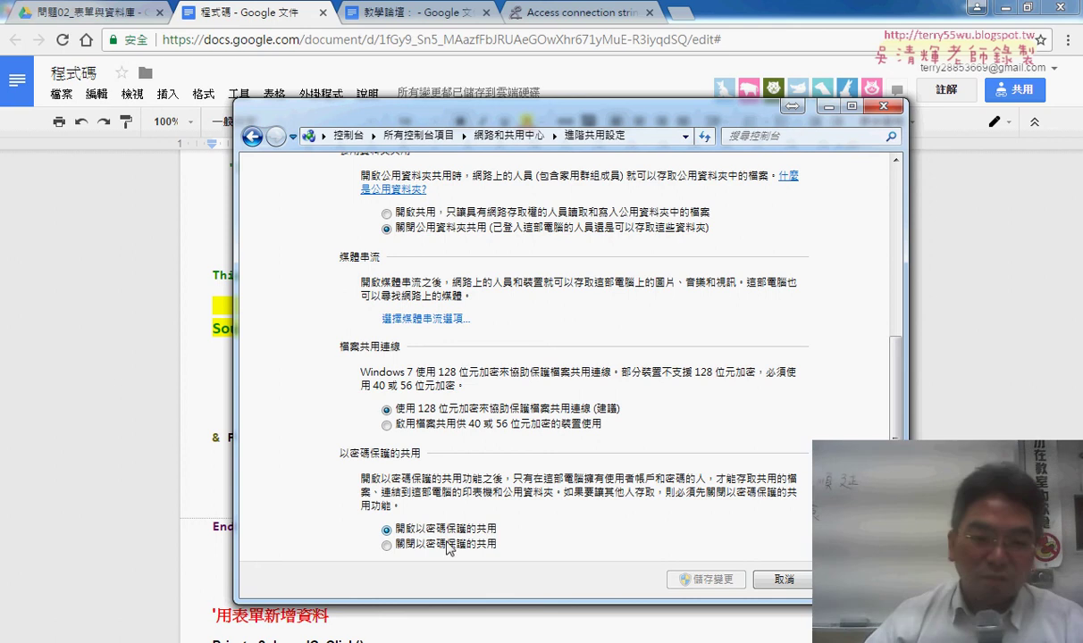
pyautogui.click(411, 545)
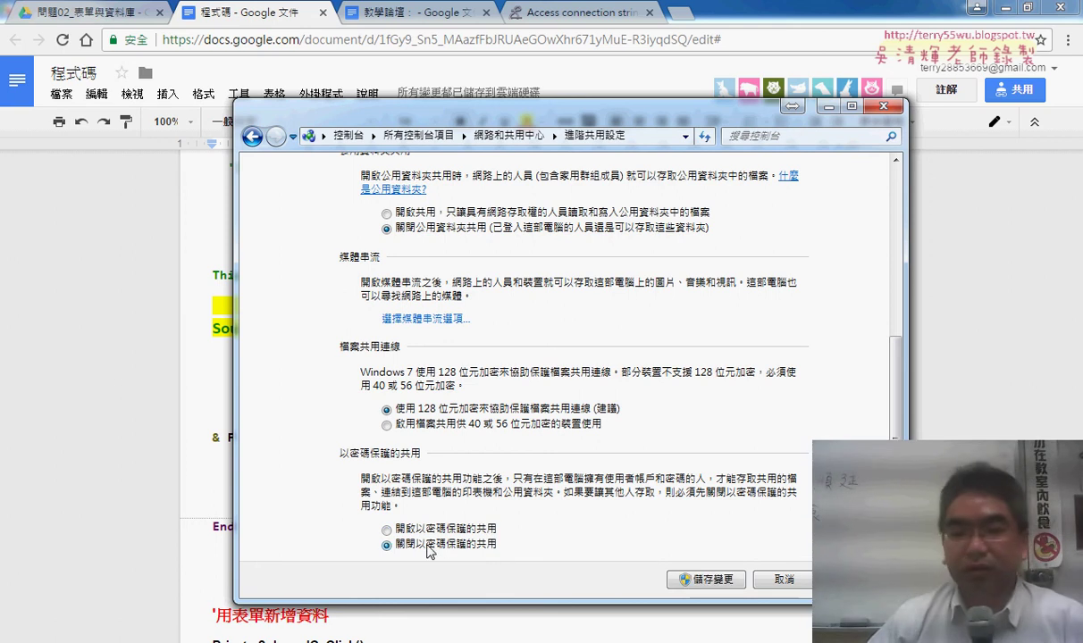
pyautogui.click(701, 578)
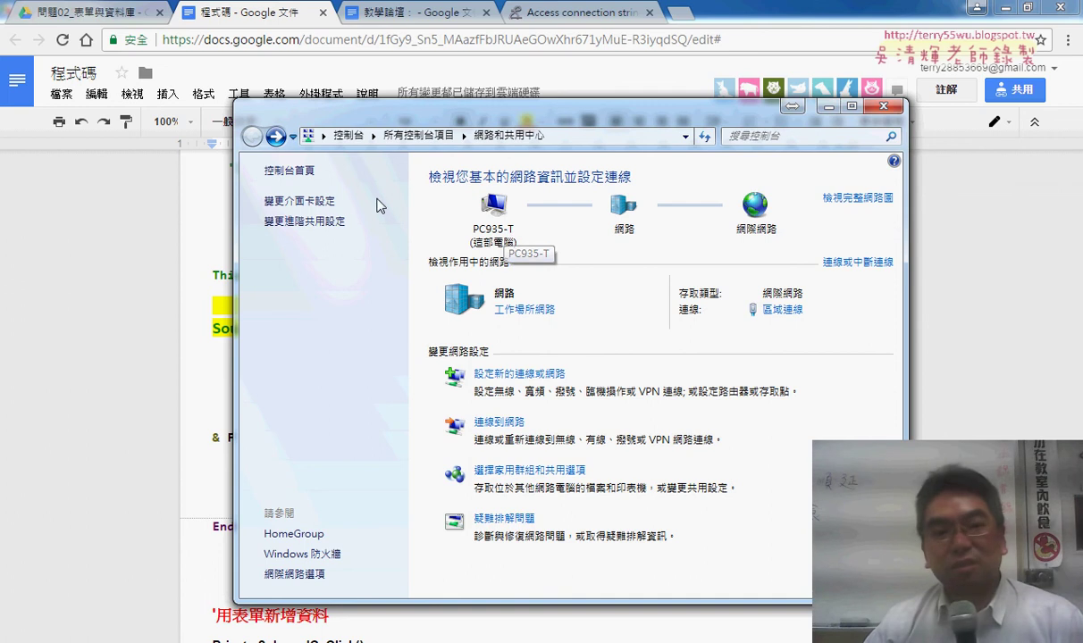
pyautogui.click(336, 221)
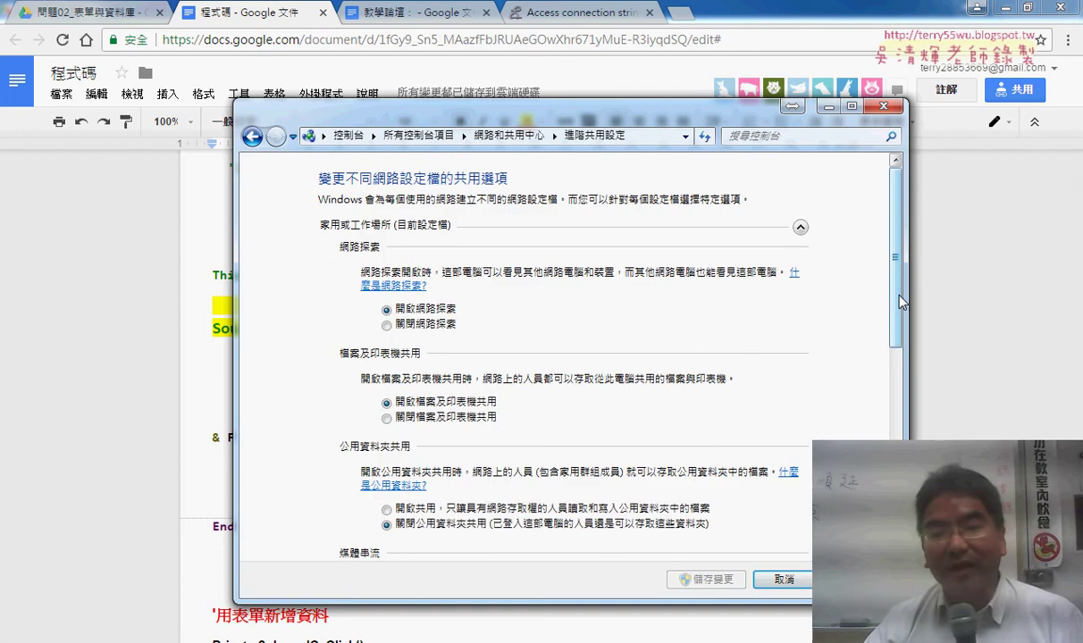
pyautogui.scroll(-8, 625, 419)
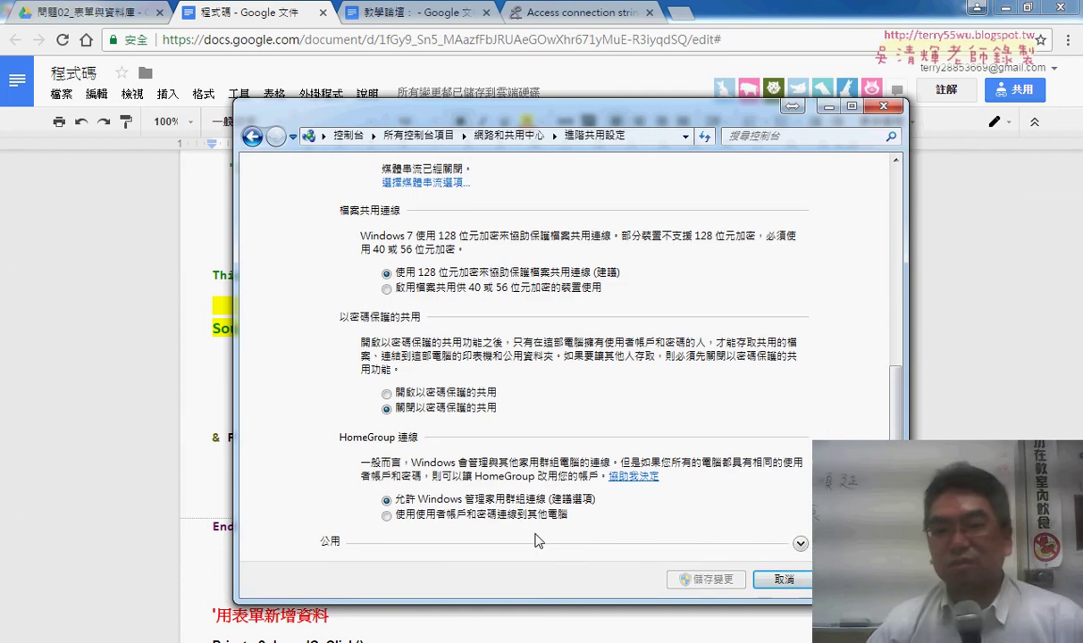
pyautogui.click(835, 90)
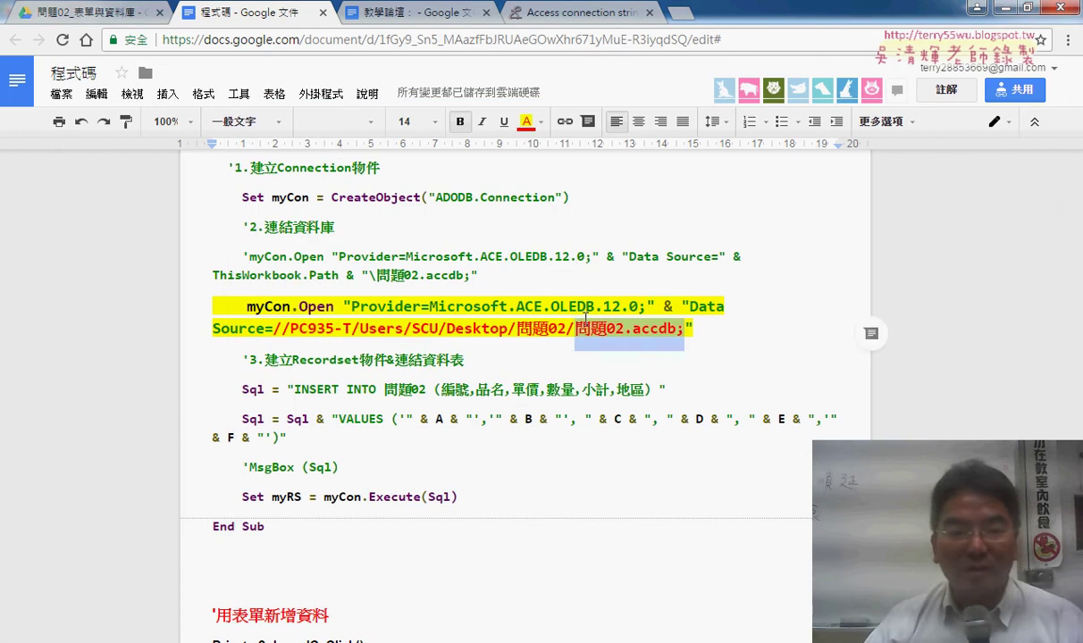
pyautogui.click(414, 328)
pyautogui.moveTo(274, 328); pyautogui.dragTo(686, 331)
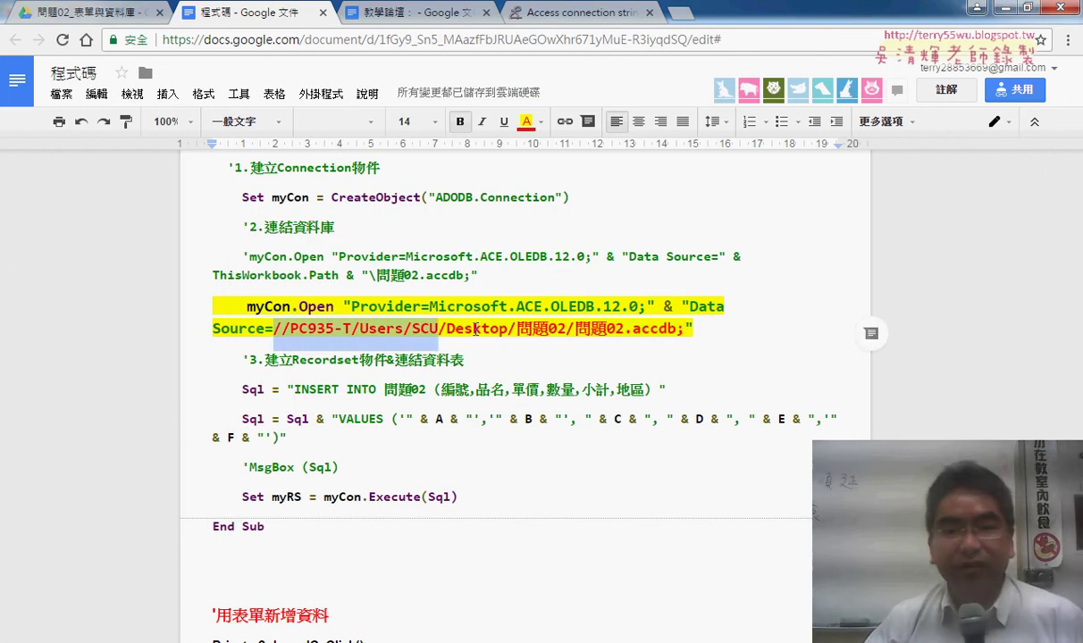